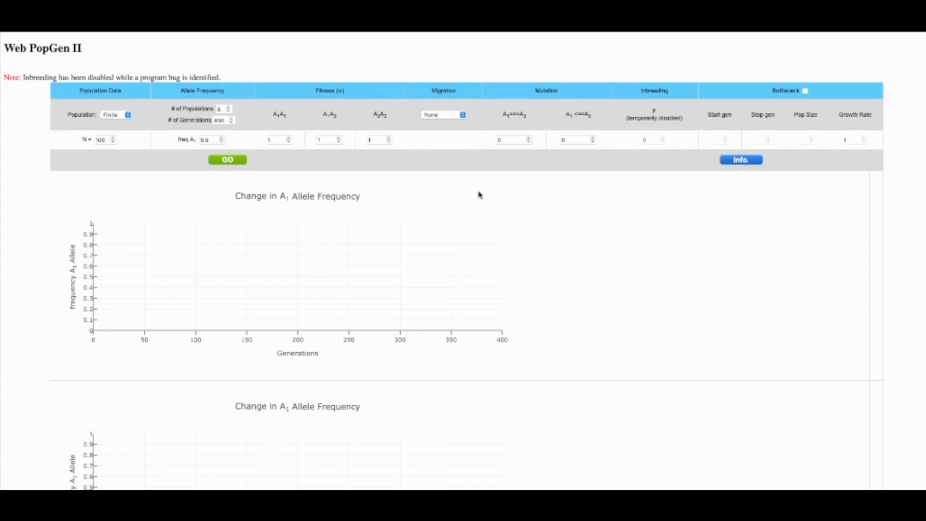
Step: Scroll down to the second empty allele frequency chart and back up
{"action": "scroll", "coordinate": [480, 195], "scroll_direction": "down", "scroll_amount": 5}
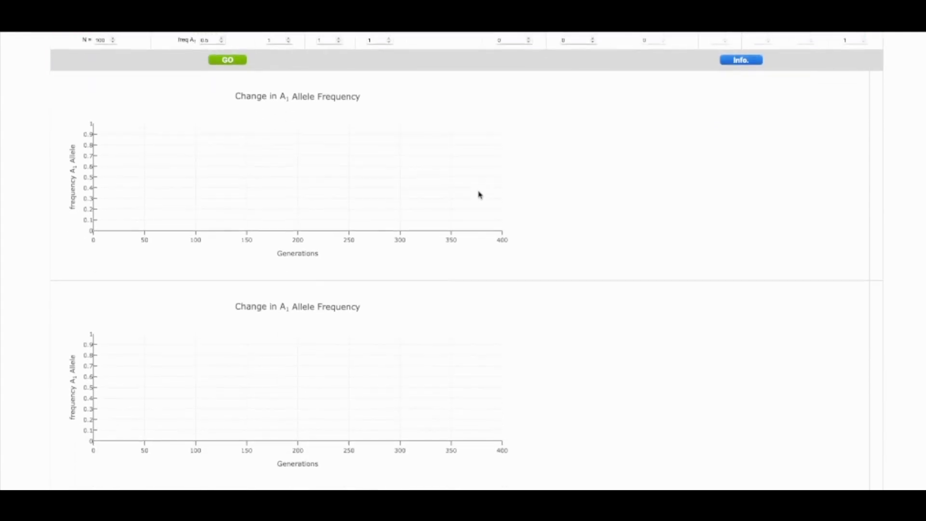
{"action": "scroll", "coordinate": [480, 194], "scroll_direction": "up", "scroll_amount": 5}
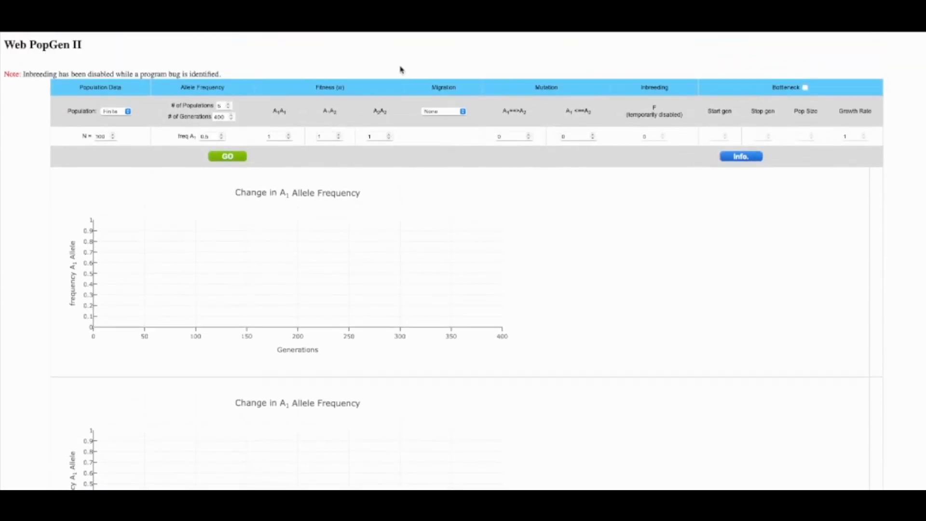
Step: Look over the Investigation 1 instructions in the handout, then return to the simulator
{"action": "left_click", "coordinate": [363, 32]}
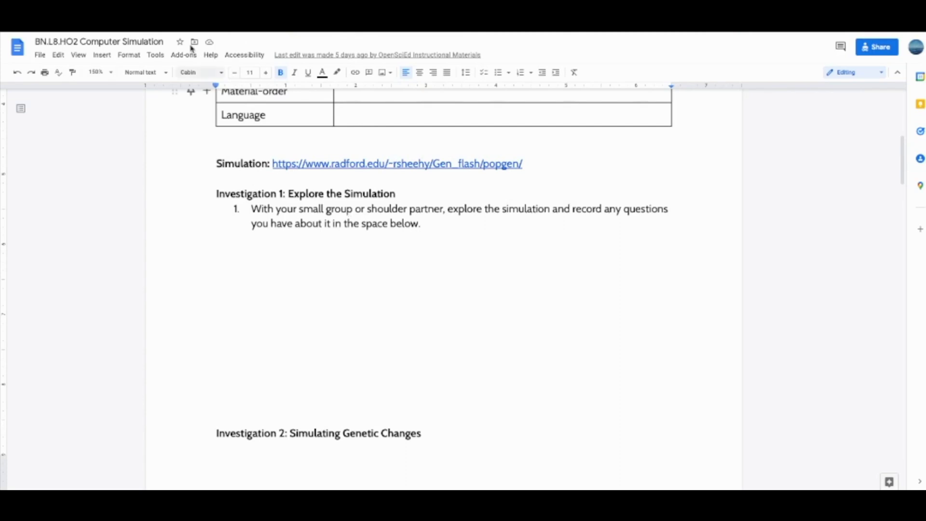
{"action": "left_click", "coordinate": [222, 31]}
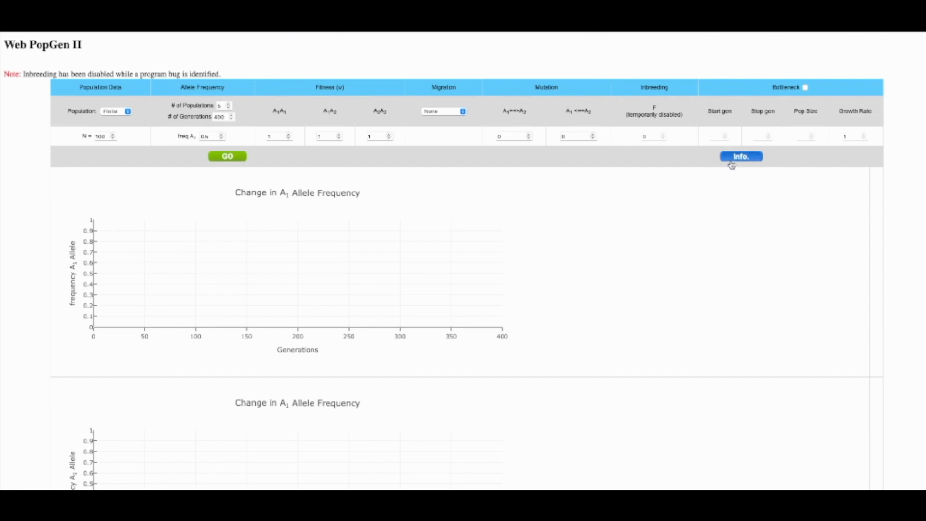
Step: Open the Web PopGen help page and read from Display down through Selection/Fitness
{"action": "left_click", "coordinate": [747, 157]}
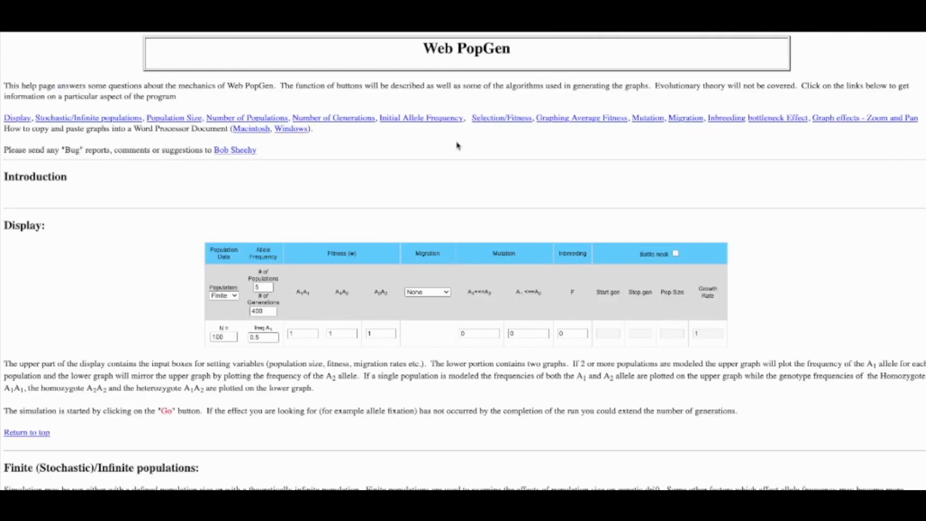
{"action": "scroll", "coordinate": [383, 181], "scroll_direction": "down", "scroll_amount": 2}
{"action": "scroll", "coordinate": [382, 181], "scroll_direction": "down", "scroll_amount": 5}
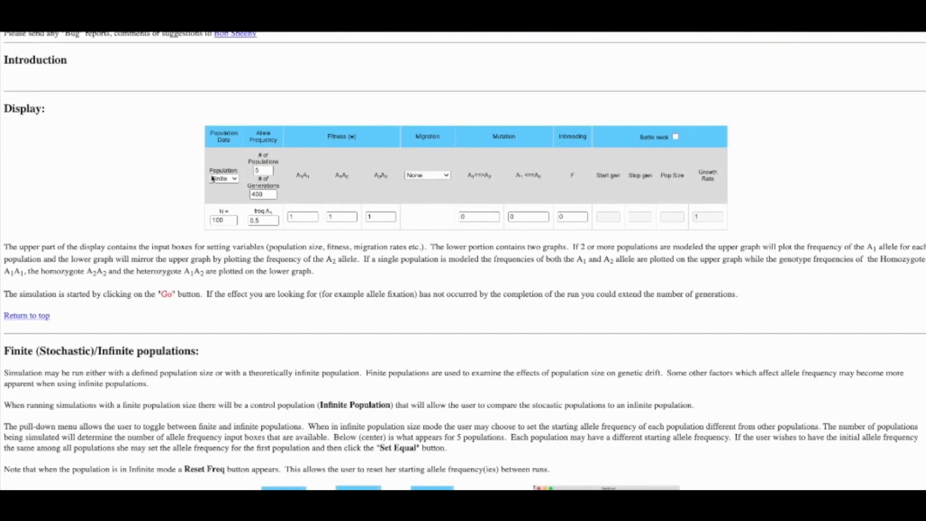
{"action": "scroll", "coordinate": [168, 184], "scroll_direction": "down", "scroll_amount": 4}
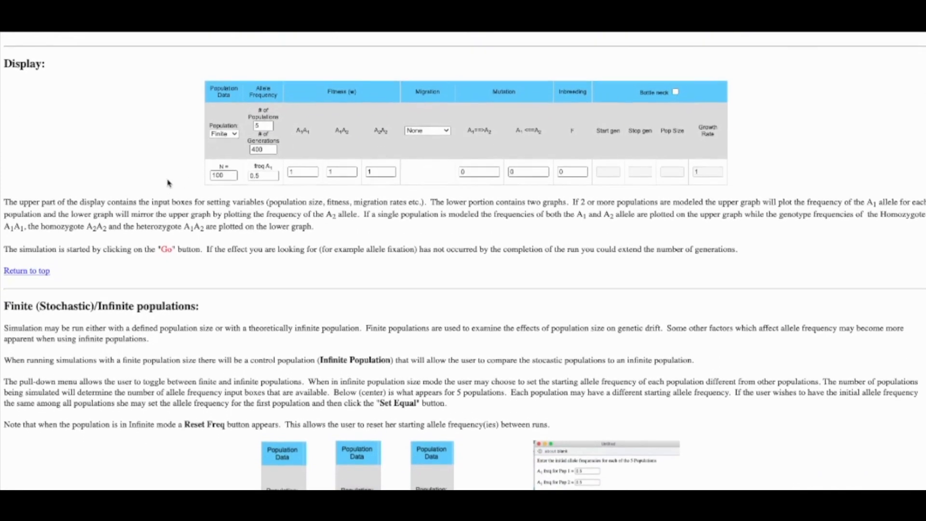
{"action": "scroll", "coordinate": [167, 180], "scroll_direction": "down", "scroll_amount": 7}
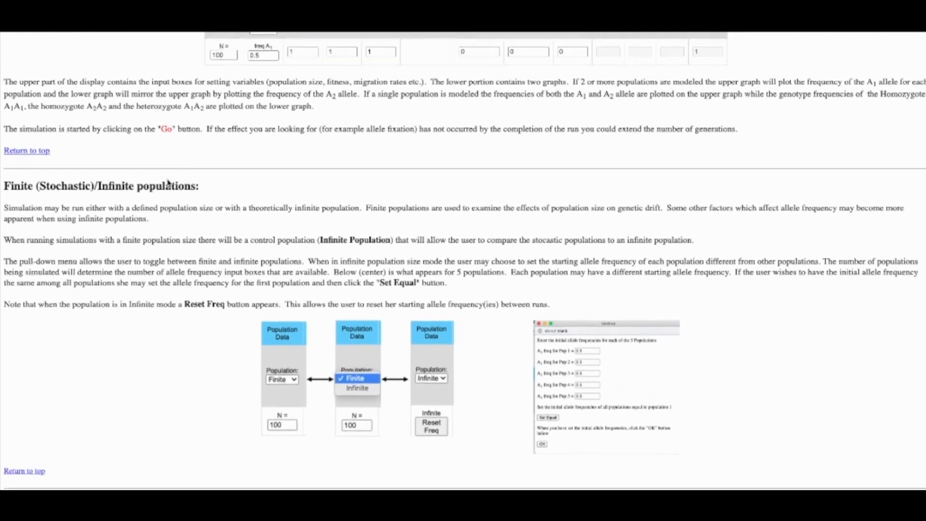
{"action": "scroll", "coordinate": [167, 180], "scroll_direction": "down", "scroll_amount": 2}
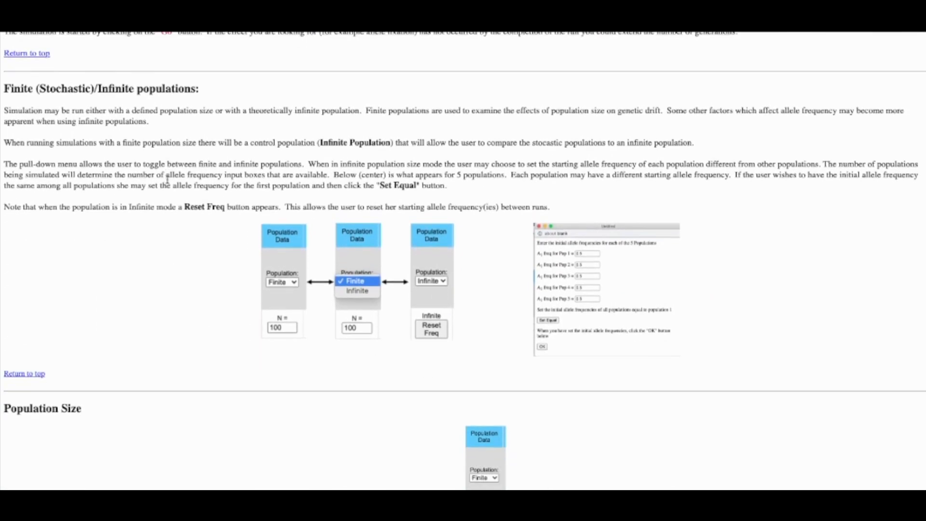
{"action": "scroll", "coordinate": [196, 183], "scroll_direction": "down", "scroll_amount": 12}
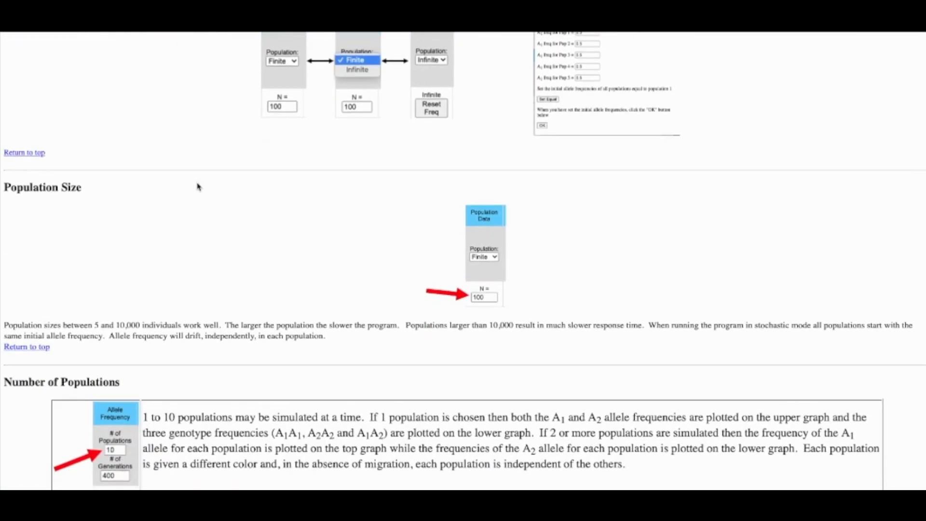
{"action": "scroll", "coordinate": [197, 187], "scroll_direction": "down", "scroll_amount": 12}
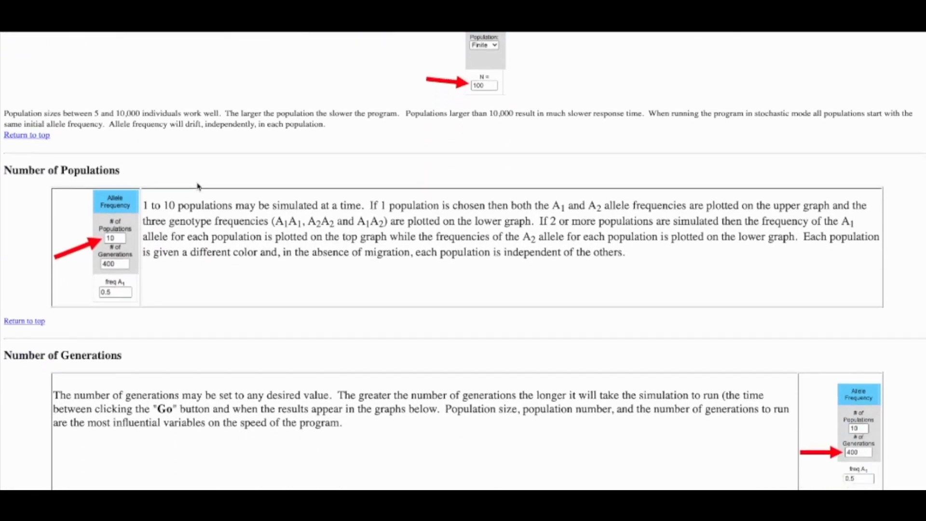
{"action": "scroll", "coordinate": [197, 188], "scroll_direction": "down", "scroll_amount": 6}
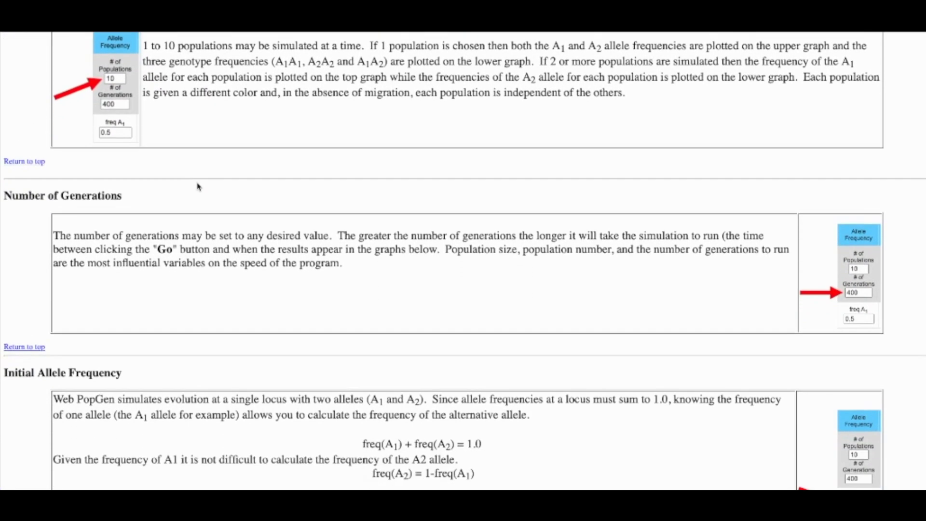
{"action": "scroll", "coordinate": [197, 186], "scroll_direction": "down", "scroll_amount": 6}
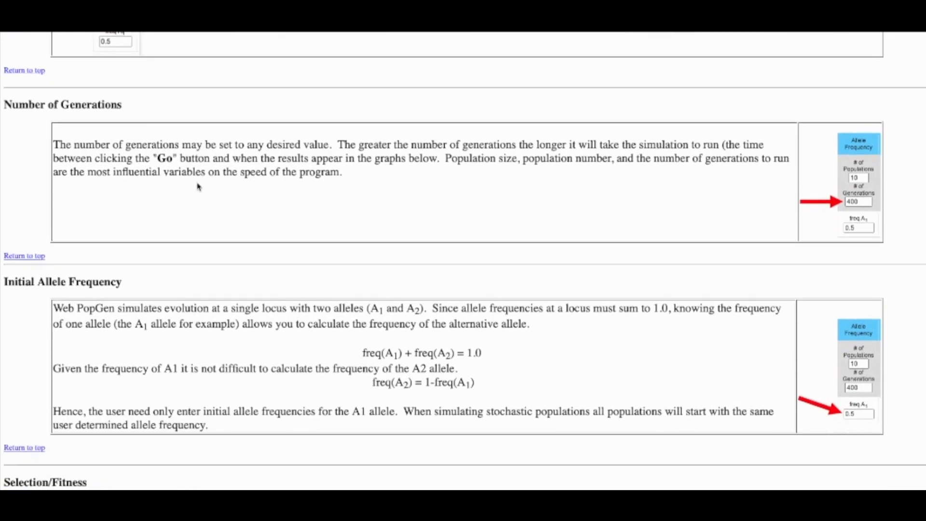
{"action": "scroll", "coordinate": [198, 187], "scroll_direction": "down", "scroll_amount": 12}
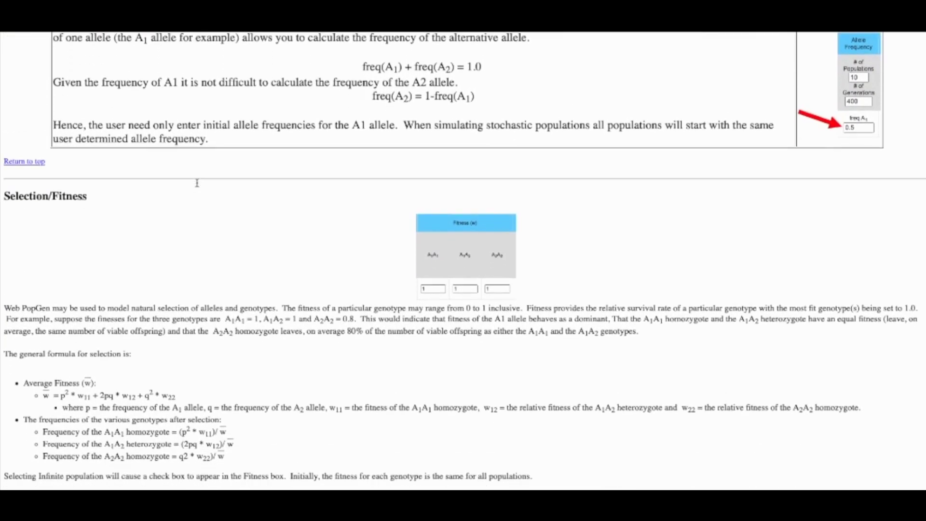
{"action": "scroll", "coordinate": [198, 187], "scroll_direction": "down", "scroll_amount": 9}
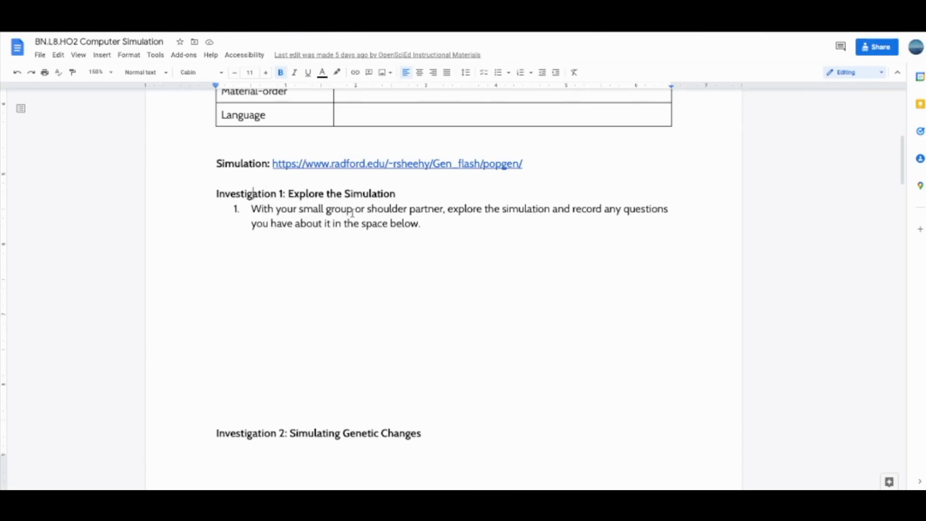
Step: Scroll the handout down to question 2 and the Table 1 instructions
{"action": "scroll", "coordinate": [352, 213], "scroll_direction": "down", "scroll_amount": 1}
{"action": "scroll", "coordinate": [352, 212], "scroll_direction": "down", "scroll_amount": 5}
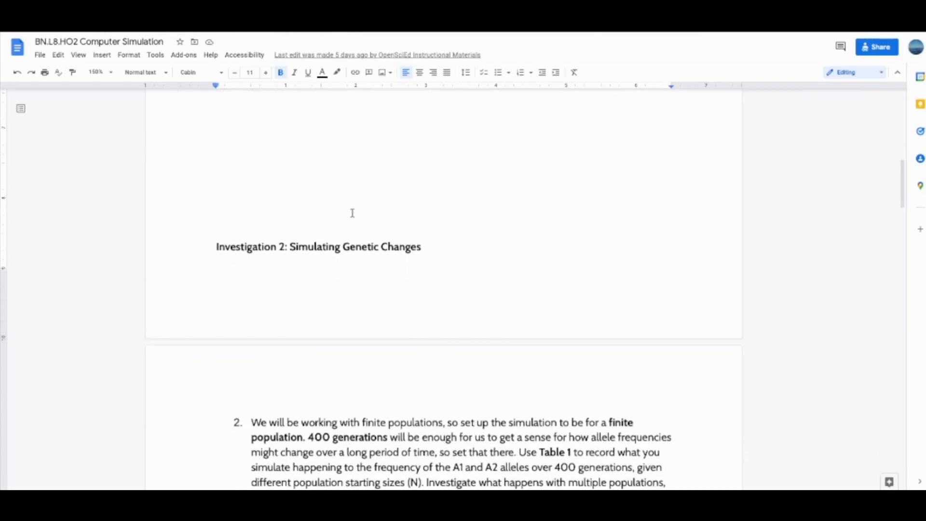
{"action": "scroll", "coordinate": [353, 213], "scroll_direction": "down", "scroll_amount": 5}
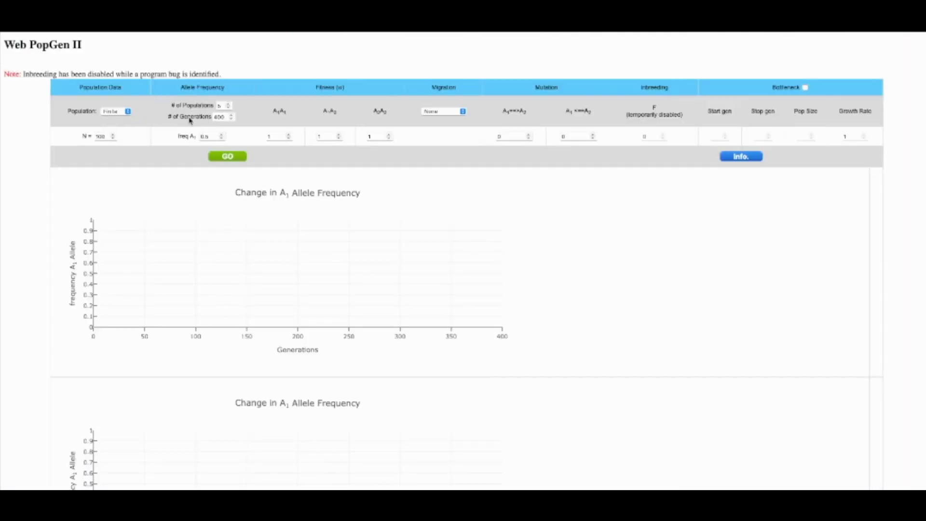
Step: Delete the 5 from the # of Populations field
{"action": "left_click", "coordinate": [220, 105]}
{"action": "key", "text": "BackSpace"}
Step: Review Table 1's empty columns in the handout, then switch back to the simulator
{"action": "left_click", "coordinate": [351, 33]}
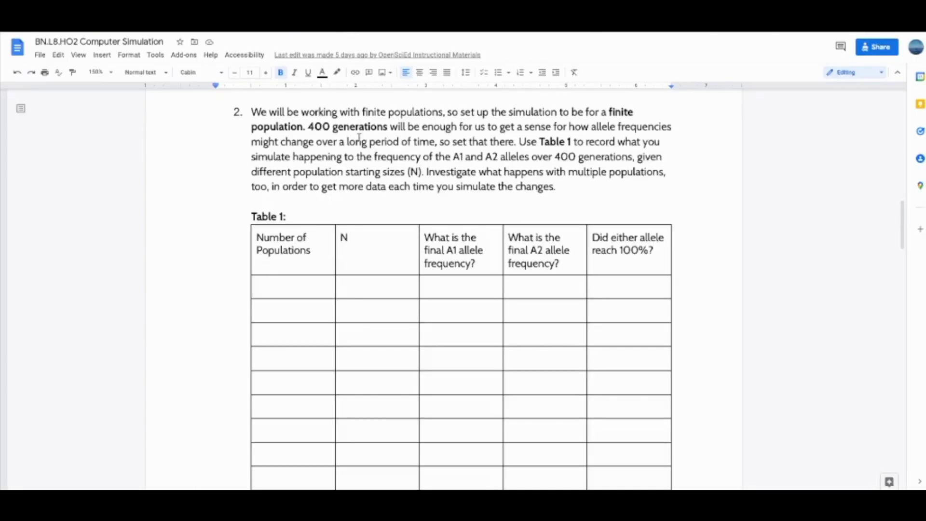
{"action": "scroll", "coordinate": [300, 265], "scroll_direction": "down", "scroll_amount": 1}
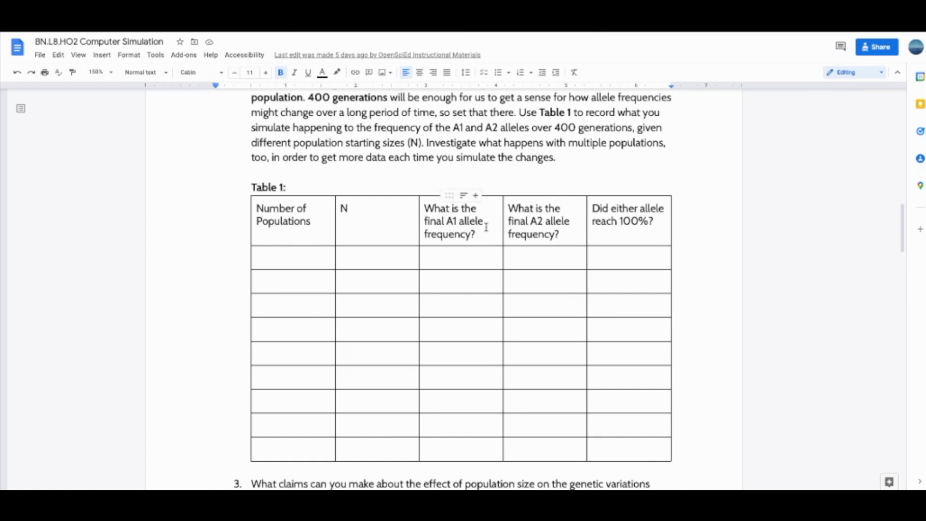
{"action": "key", "text": "ctrl+Tab"}
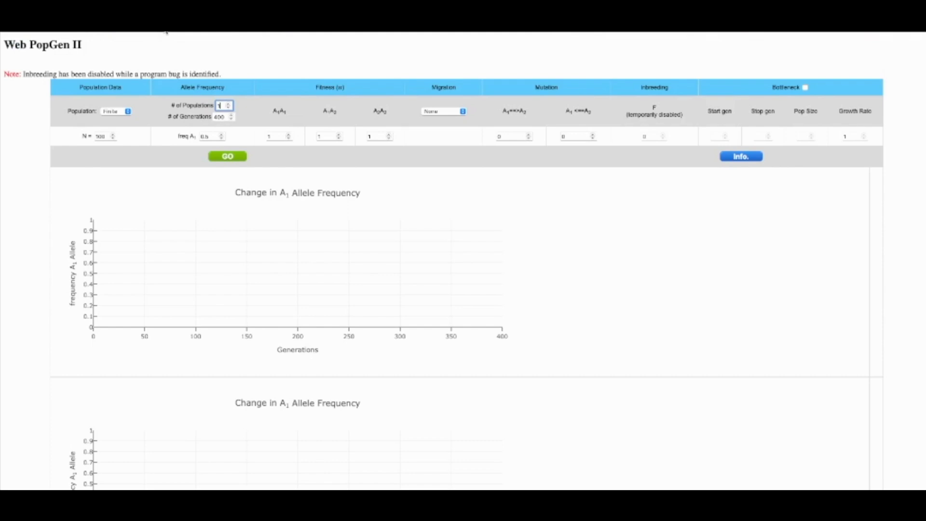
Step: Run the one-population, 400-generation drift simulation nine times to compare allele frequency plots
{"action": "left_click", "coordinate": [227, 158]}
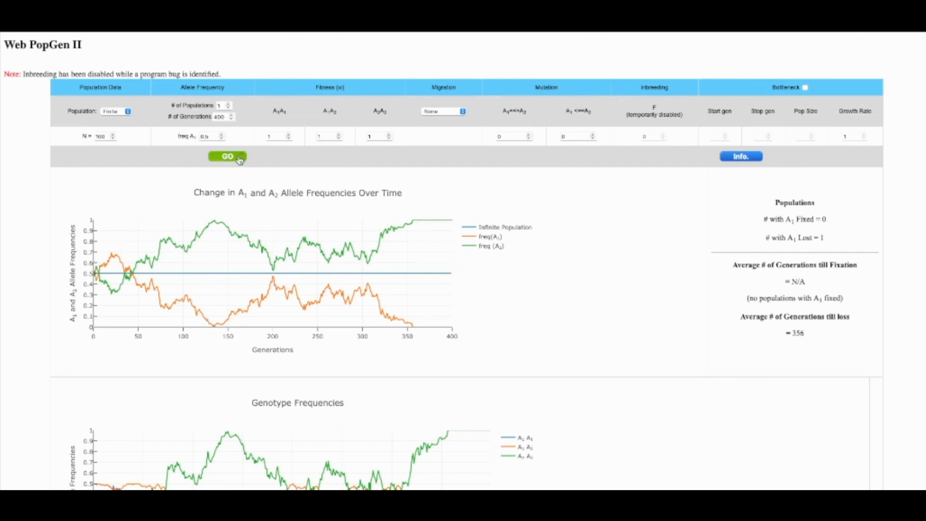
{"action": "left_click", "coordinate": [235, 161]}
{"action": "left_click", "coordinate": [226, 160]}
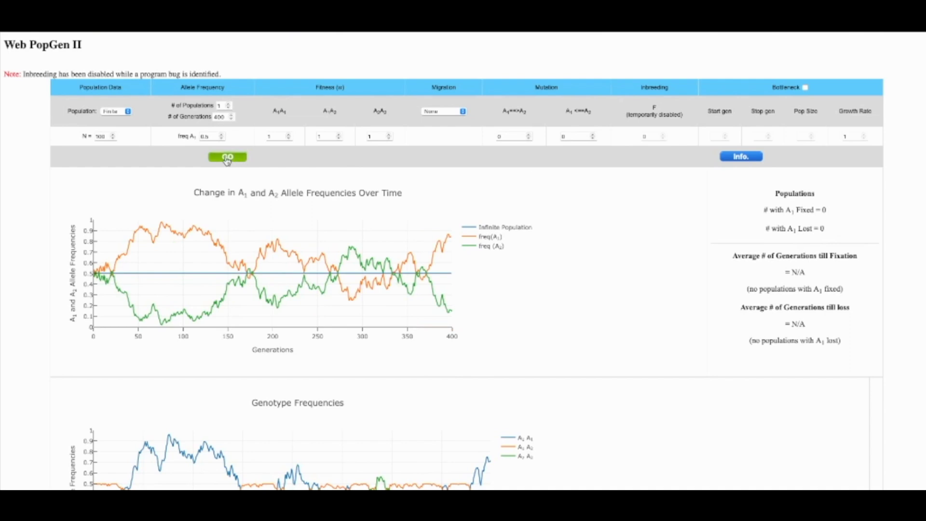
{"action": "left_click", "coordinate": [227, 160]}
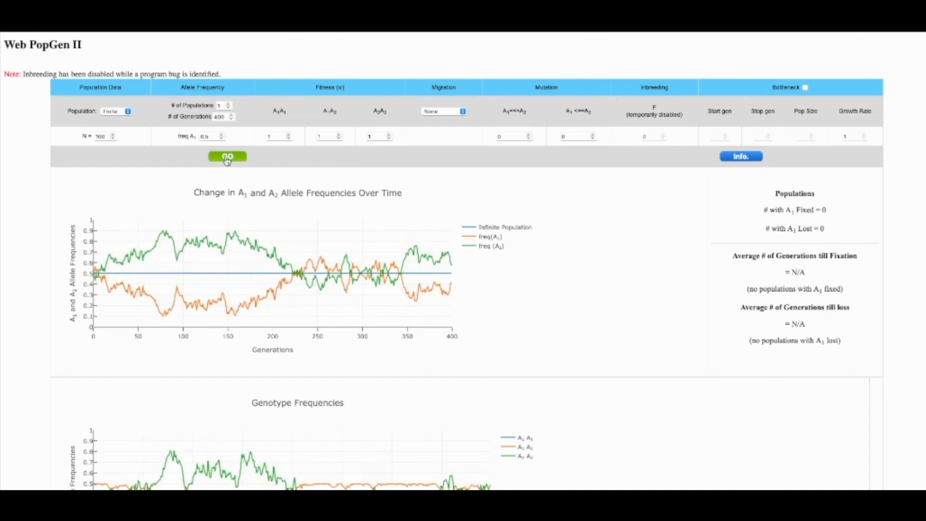
{"action": "left_click", "coordinate": [226, 161]}
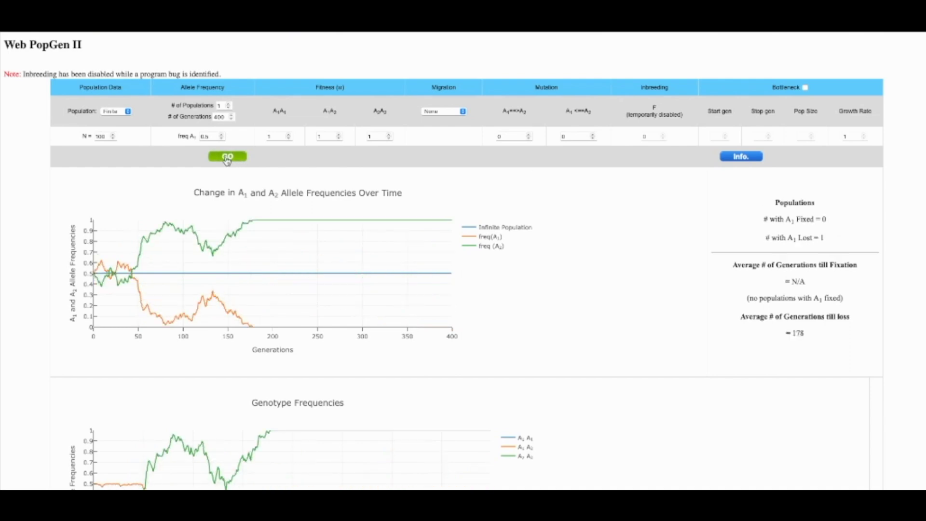
{"action": "left_click", "coordinate": [226, 161]}
{"action": "left_click", "coordinate": [227, 160]}
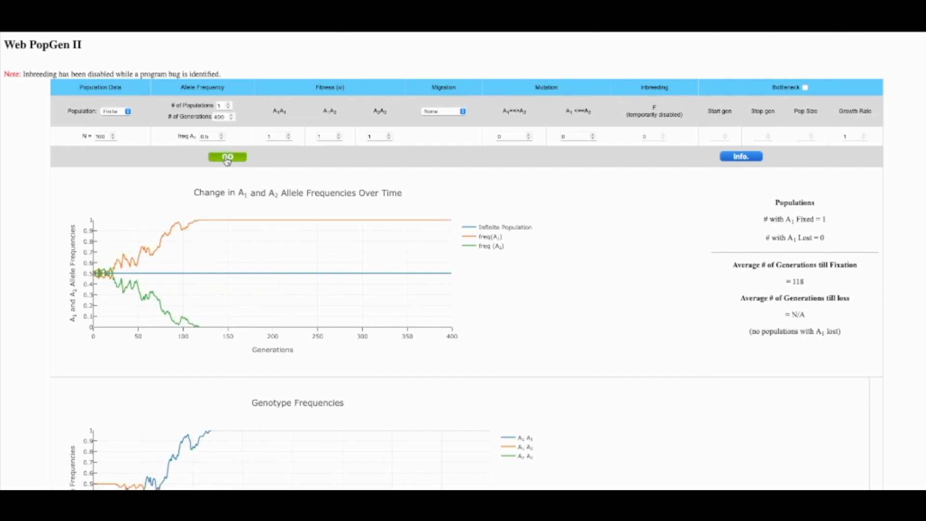
{"action": "left_click", "coordinate": [227, 160]}
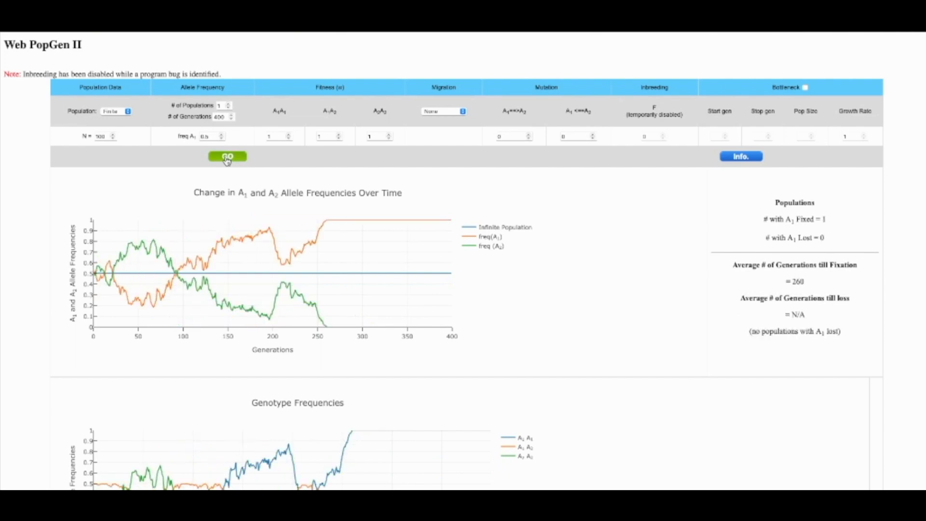
{"action": "left_click", "coordinate": [227, 161]}
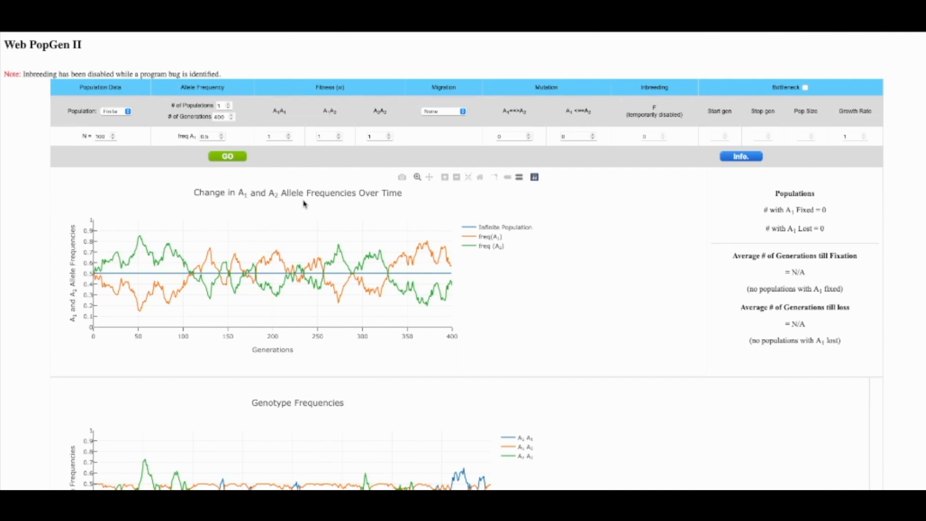
Step: Set the population size N to 50 and the number of populations to 5
{"action": "left_click", "coordinate": [373, 33]}
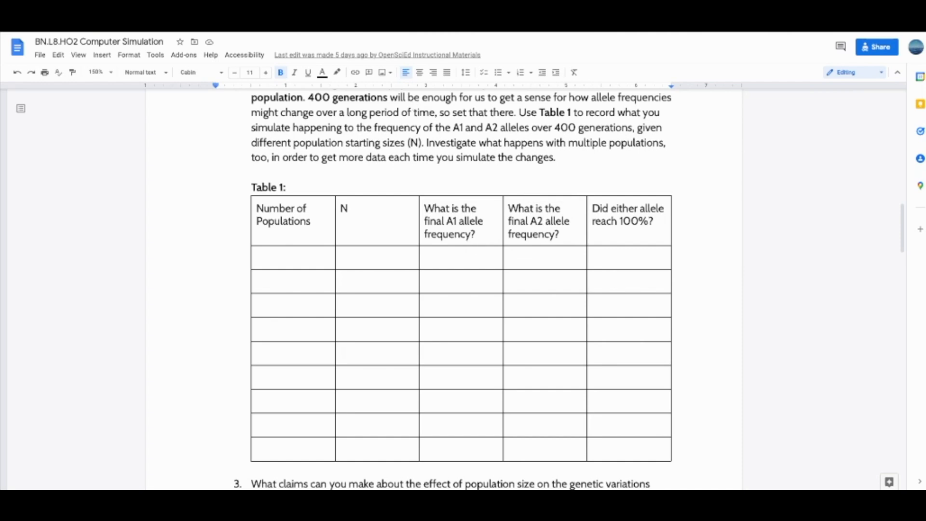
{"action": "left_click", "coordinate": [145, 33]}
{"action": "left_click", "coordinate": [106, 138]}
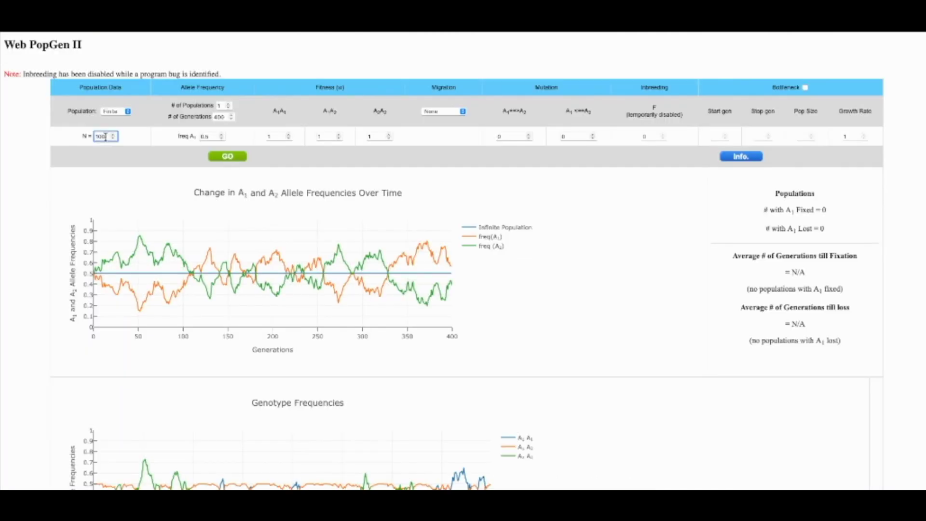
{"action": "double_click", "coordinate": [106, 138]}
{"action": "type", "text": "50"}
{"action": "left_click", "coordinate": [223, 105]}
{"action": "key", "text": "BackSpace"}
{"action": "type", "text": "5"}
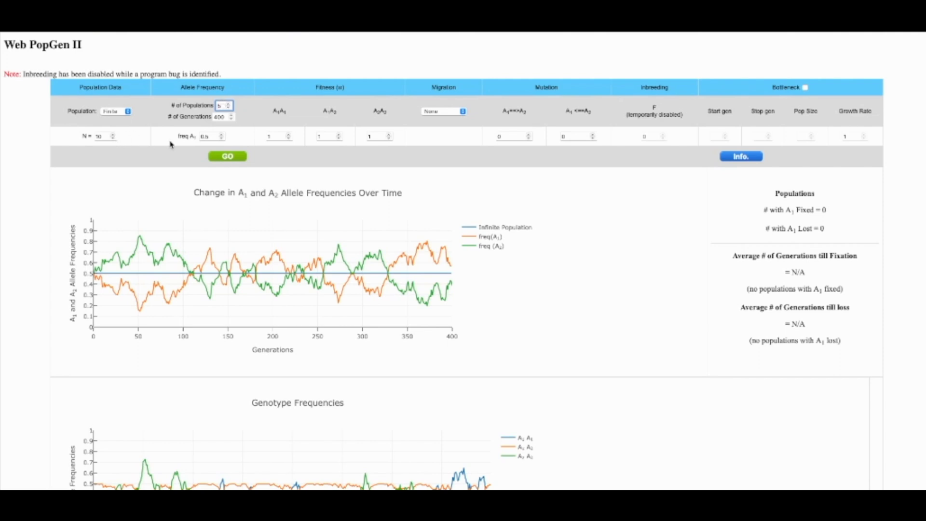
Step: Run the five-population, N = 50 simulation four times
{"action": "left_click", "coordinate": [225, 159]}
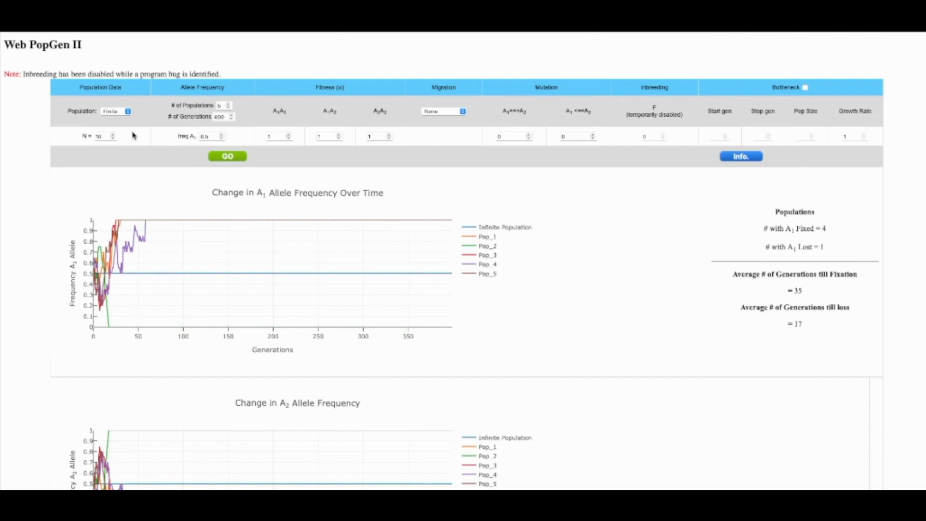
{"action": "left_click", "coordinate": [220, 159]}
{"action": "left_click", "coordinate": [221, 160]}
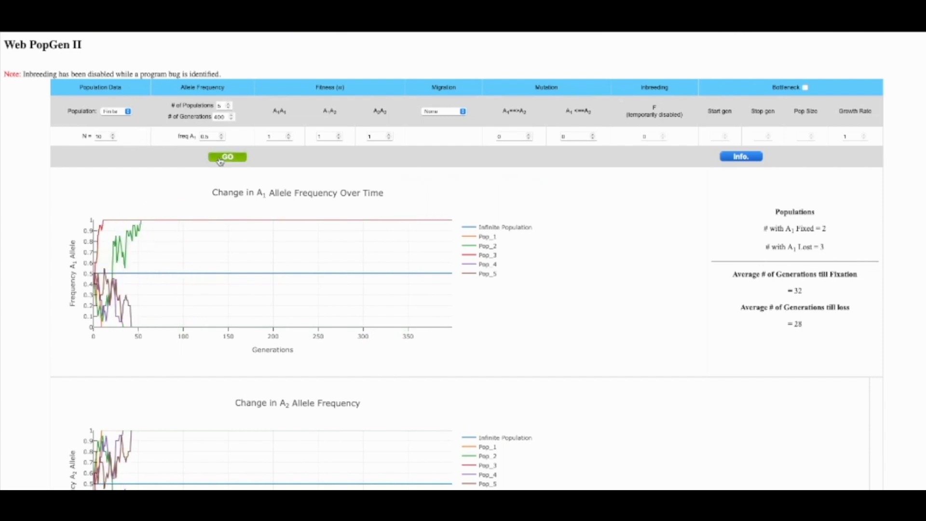
{"action": "left_click", "coordinate": [221, 158]}
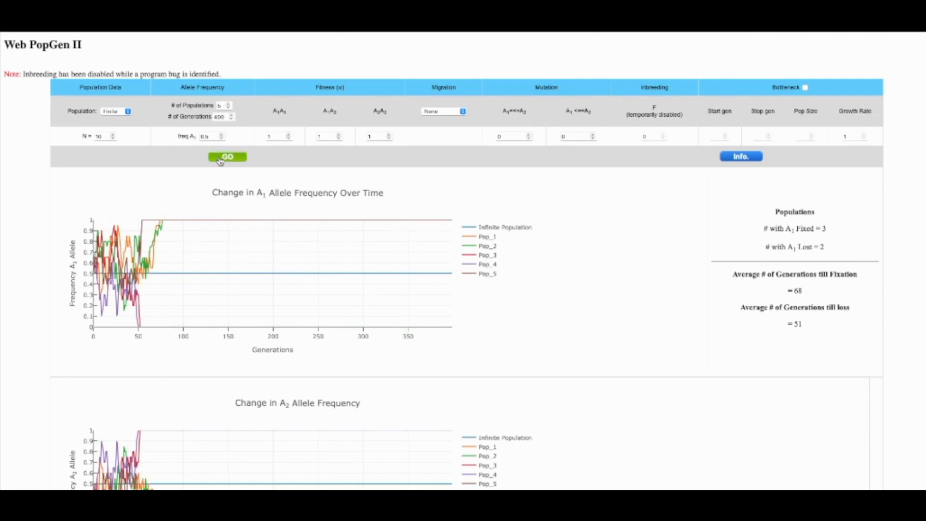
Step: Change N to 1000 and rerun the five-population simulation nine times
{"action": "double_click", "coordinate": [101, 137]}
{"action": "type", "text": "10"}
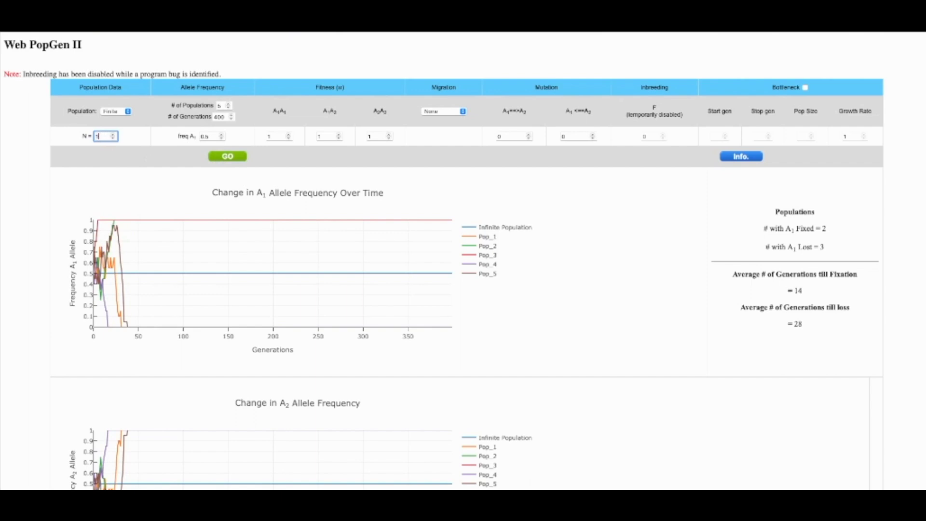
{"action": "type", "text": "00"}
{"action": "left_click", "coordinate": [231, 159]}
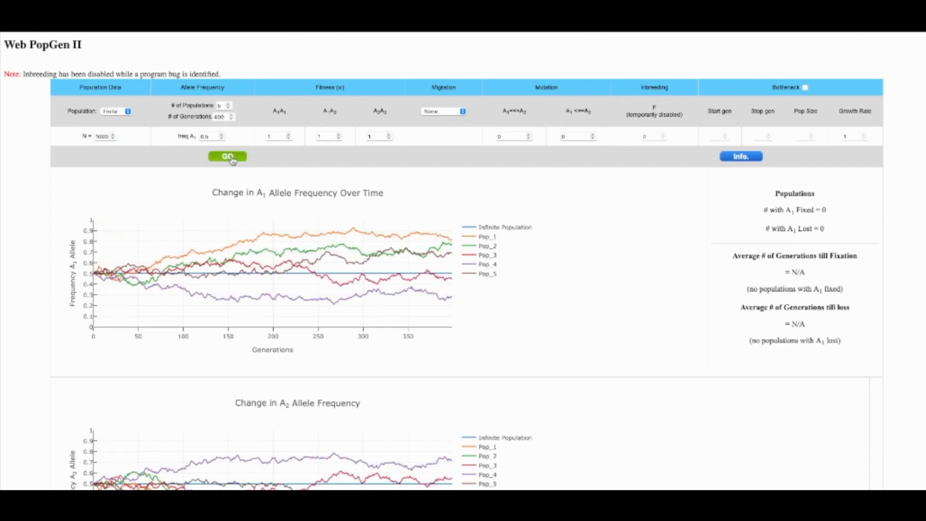
{"action": "left_click", "coordinate": [232, 159]}
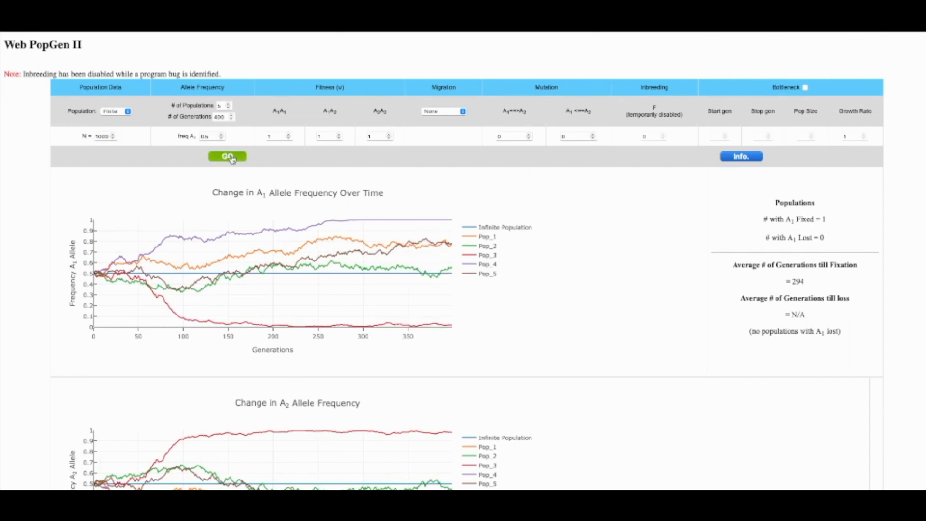
{"action": "left_click", "coordinate": [232, 159]}
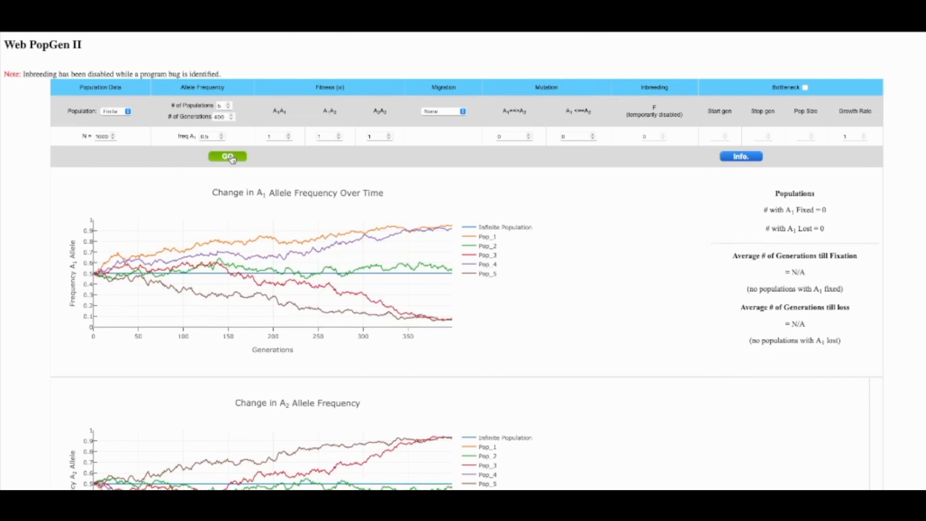
{"action": "left_click", "coordinate": [233, 159]}
{"action": "left_click", "coordinate": [232, 159]}
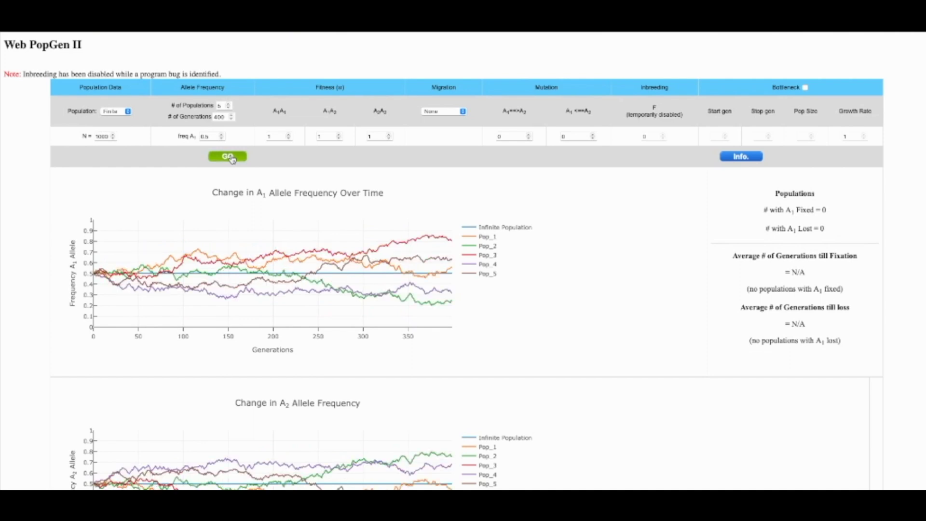
{"action": "left_click", "coordinate": [230, 157]}
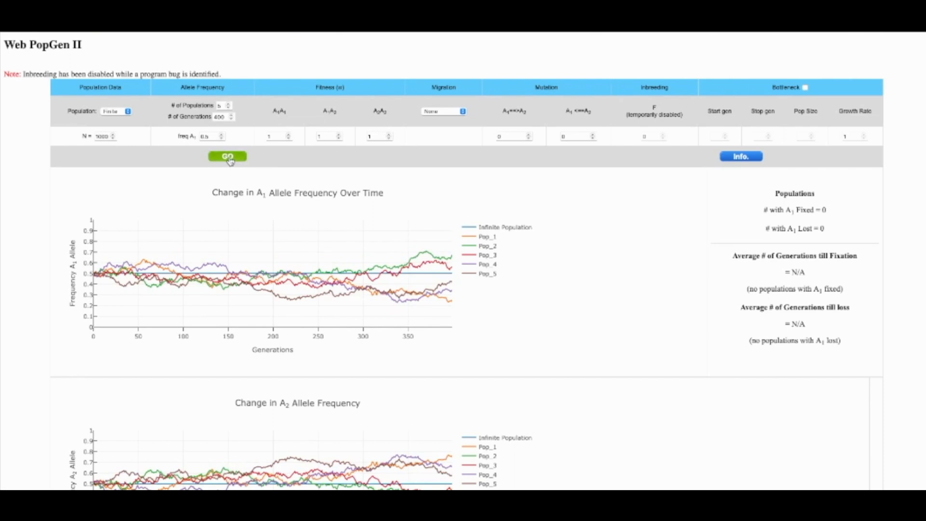
{"action": "left_click", "coordinate": [230, 160]}
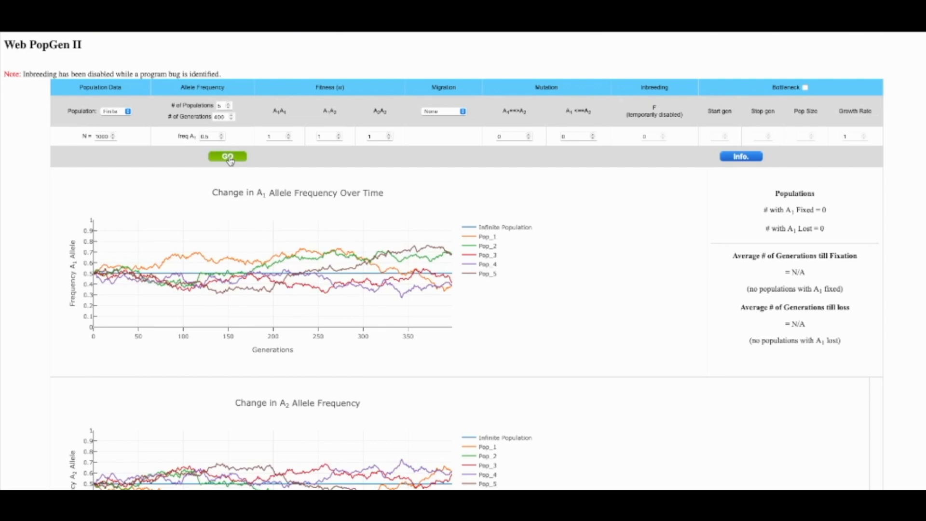
{"action": "left_click", "coordinate": [230, 160]}
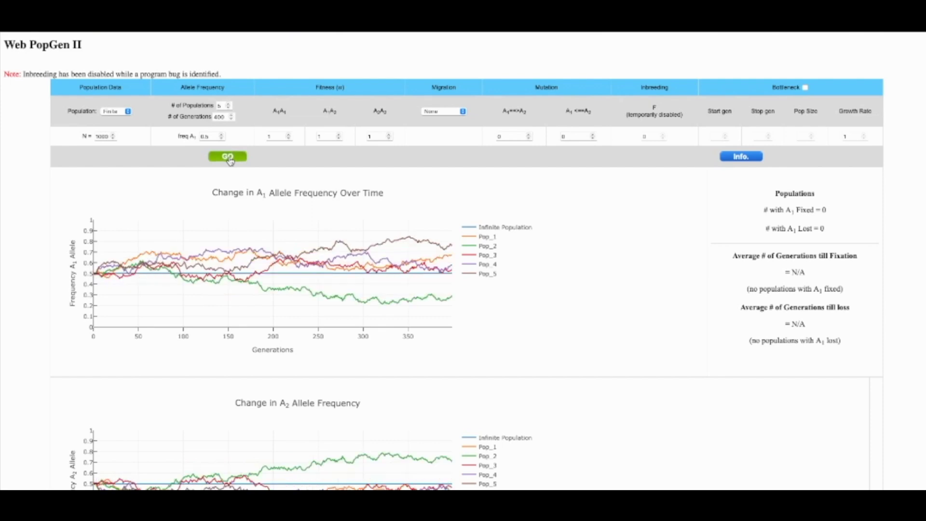
{"action": "left_click", "coordinate": [231, 160]}
Step: Set N to 100 and rerun the five-population simulation five times, checking the A1 chart
{"action": "left_click", "coordinate": [100, 137]}
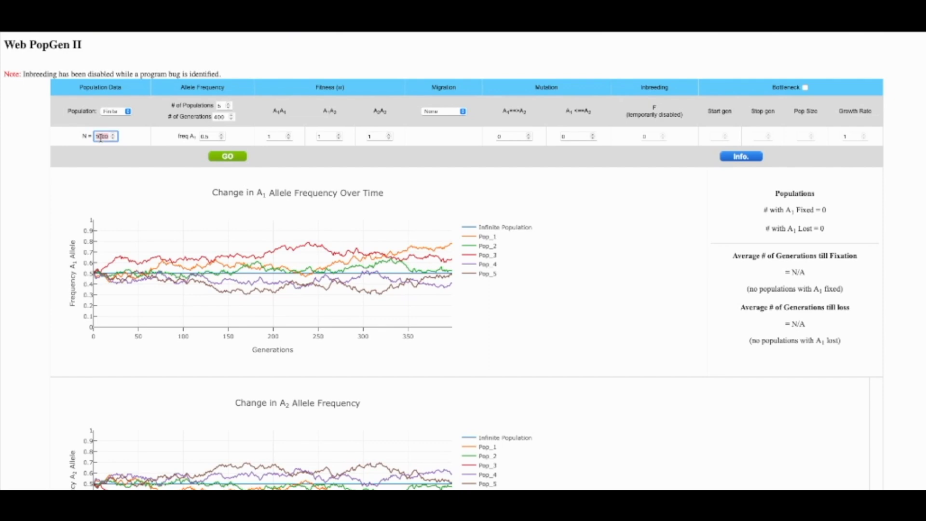
{"action": "type", "text": "1"}
{"action": "left_click", "coordinate": [235, 158]}
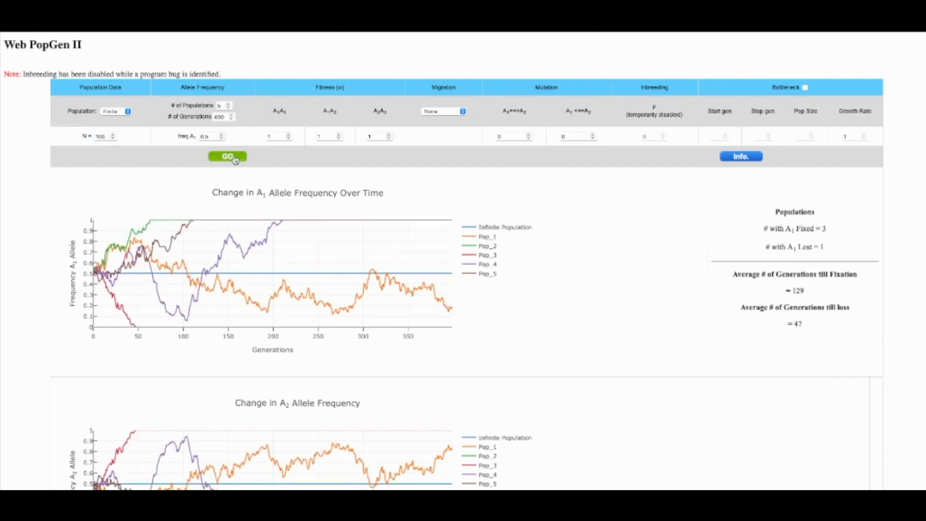
{"action": "left_click", "coordinate": [235, 158]}
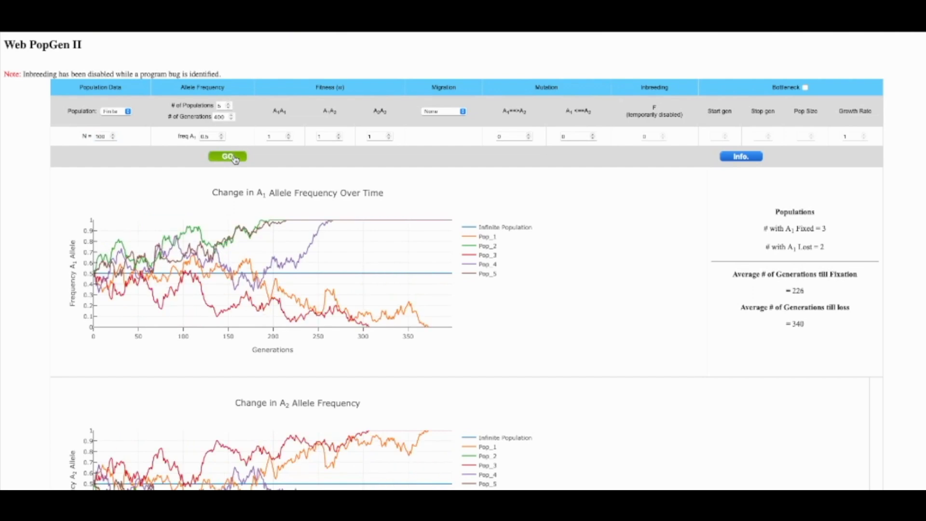
{"action": "left_click", "coordinate": [235, 158]}
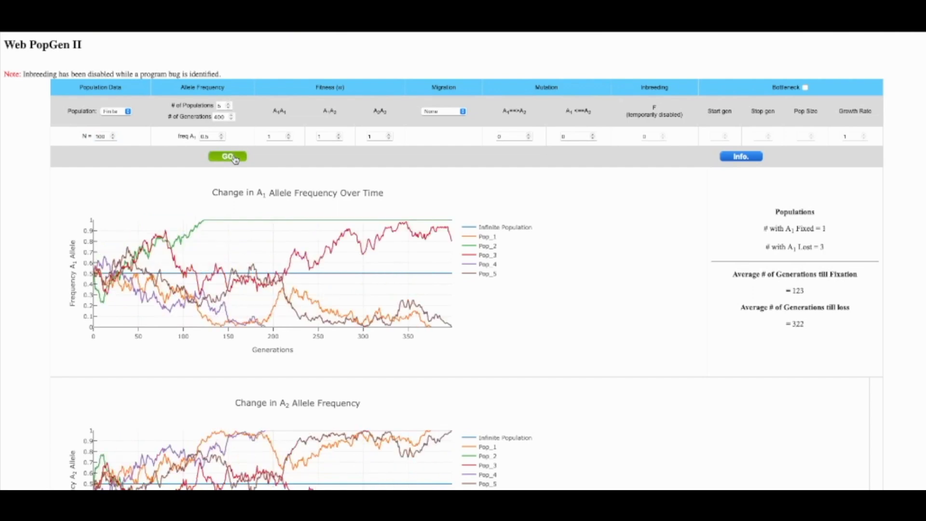
{"action": "left_click", "coordinate": [235, 157]}
{"action": "left_click", "coordinate": [235, 158]}
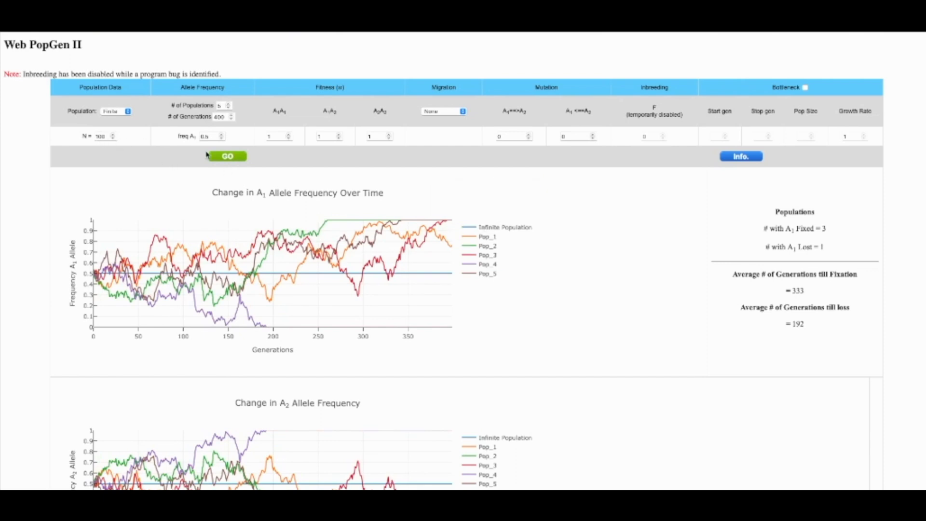
{"action": "mouse_move", "coordinate": [355, 273]}
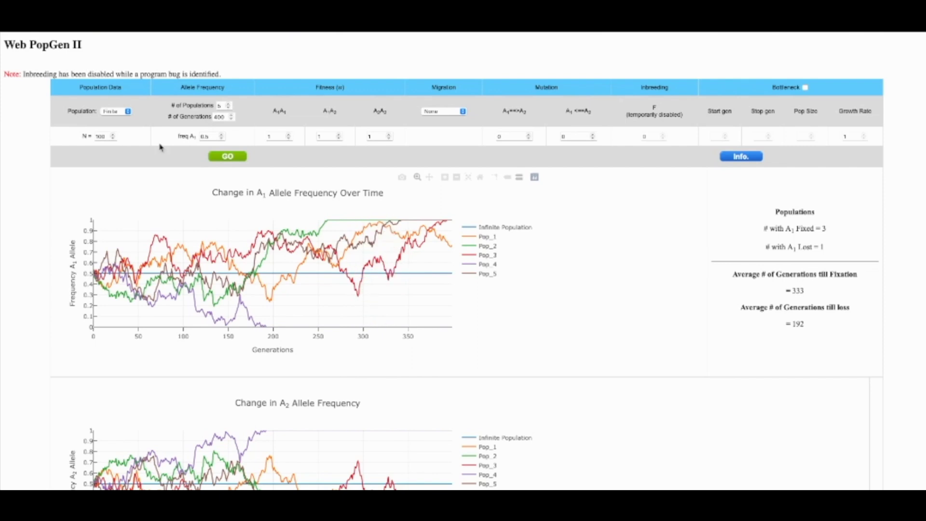
{"action": "left_click", "coordinate": [106, 137]}
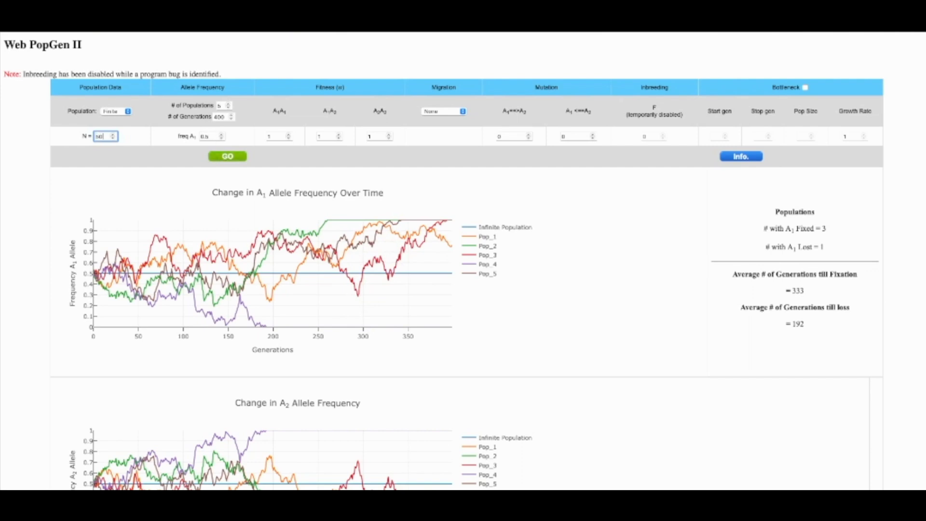
Step: Rerun the five-population simulation seven times at the current population size
{"action": "left_click", "coordinate": [231, 157]}
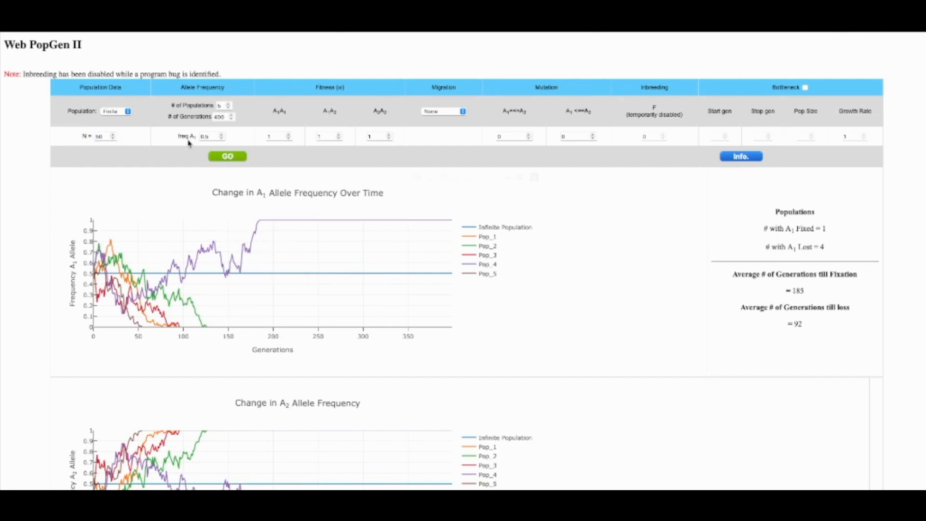
{"action": "left_click", "coordinate": [231, 158]}
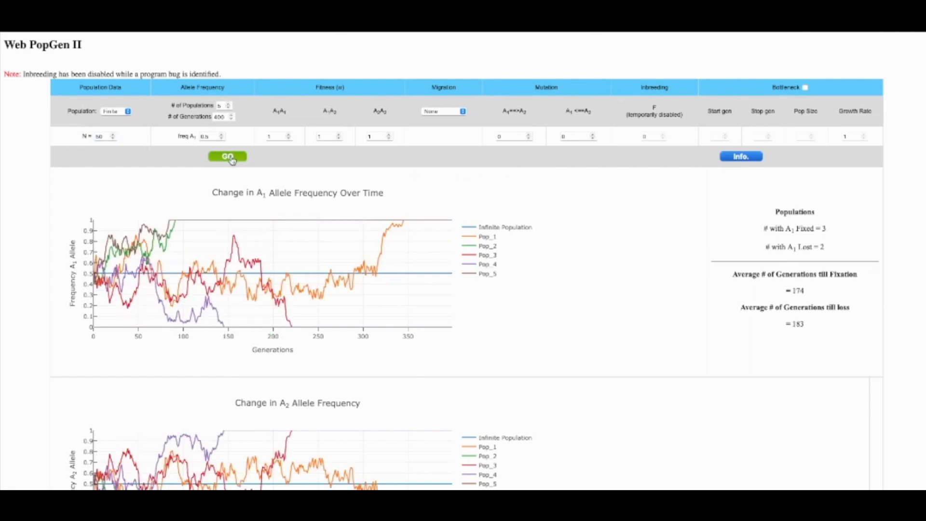
{"action": "left_click", "coordinate": [232, 160]}
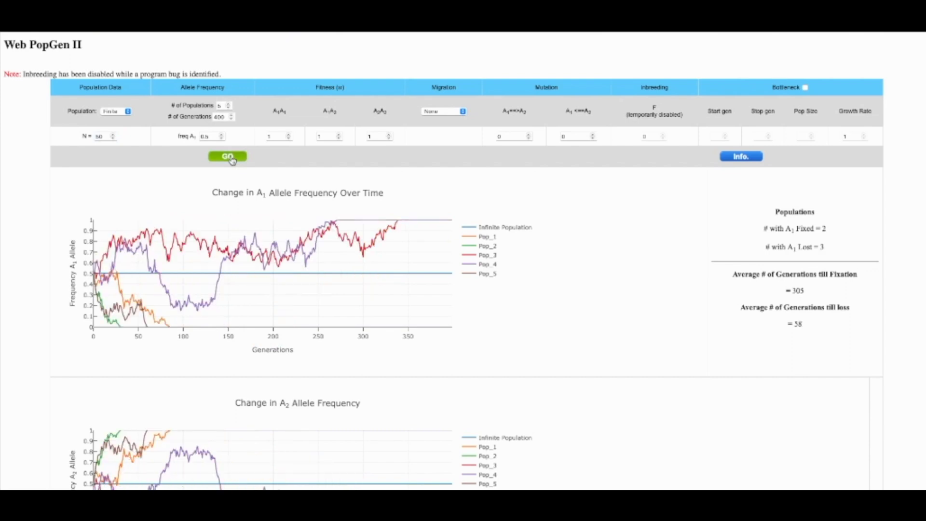
{"action": "left_click", "coordinate": [232, 160]}
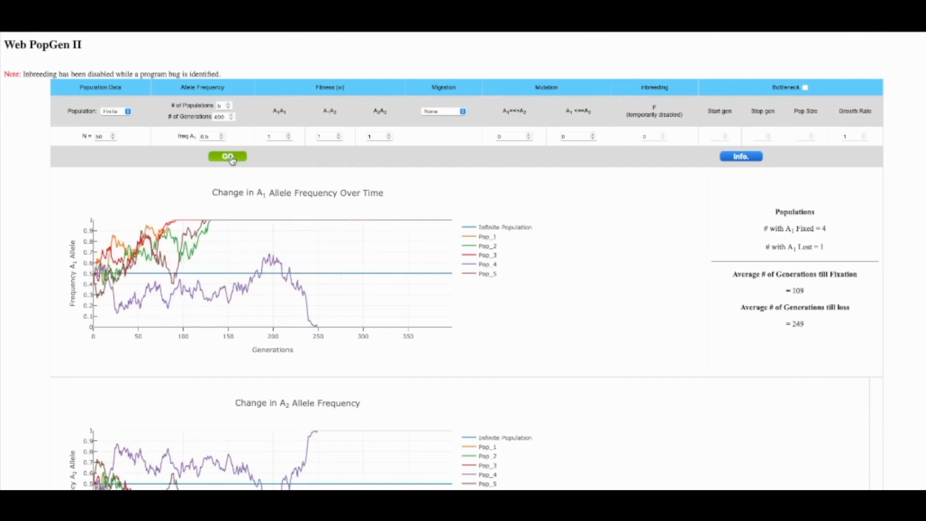
{"action": "left_click", "coordinate": [232, 160]}
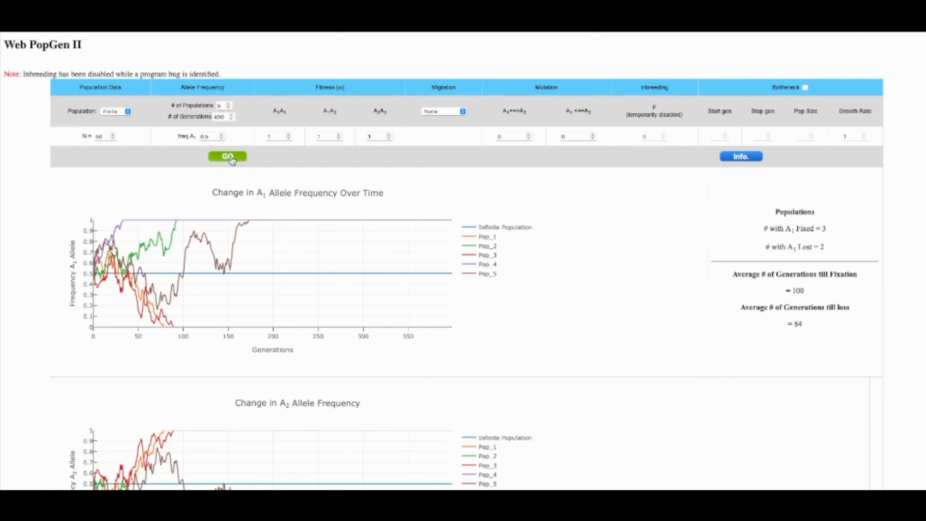
{"action": "left_click", "coordinate": [232, 159]}
{"action": "left_click", "coordinate": [232, 160]}
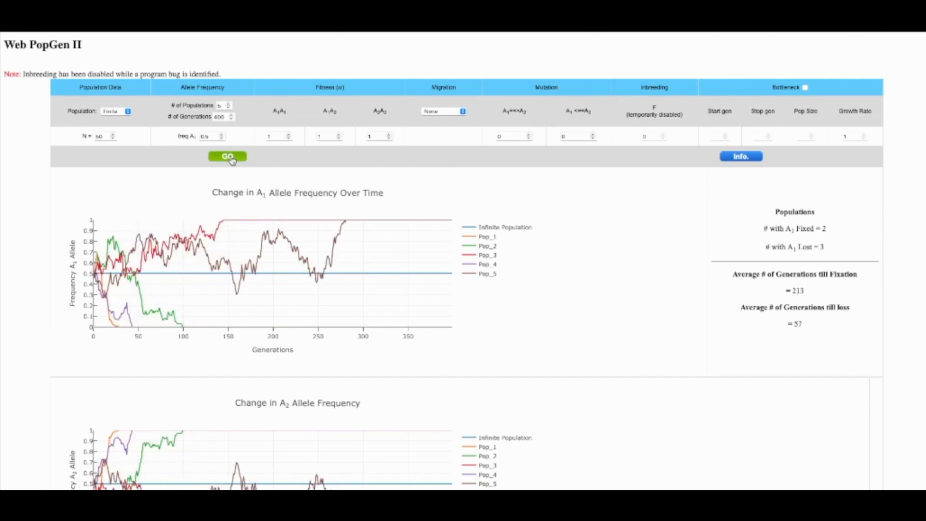
Step: Set N to 60 and run the simulation three times
{"action": "left_click", "coordinate": [99, 137]}
{"action": "type", "text": "60"}
{"action": "left_click", "coordinate": [223, 157]}
{"action": "left_click", "coordinate": [223, 157]}
{"action": "left_click", "coordinate": [223, 157]}
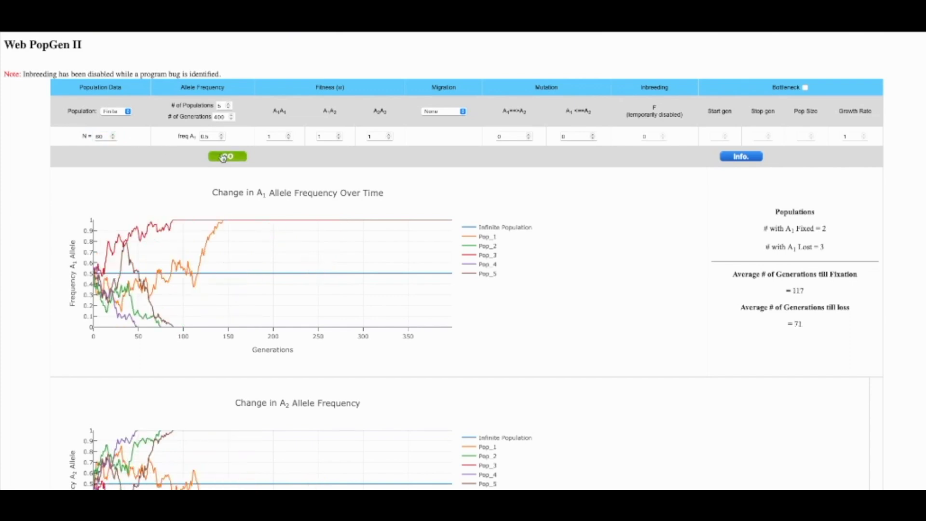
Step: Set N to 100 and run the drift simulation four times
{"action": "left_click", "coordinate": [100, 136]}
{"action": "double_click", "coordinate": [99, 136]}
{"action": "type", "text": "100"}
{"action": "left_click", "coordinate": [226, 159]}
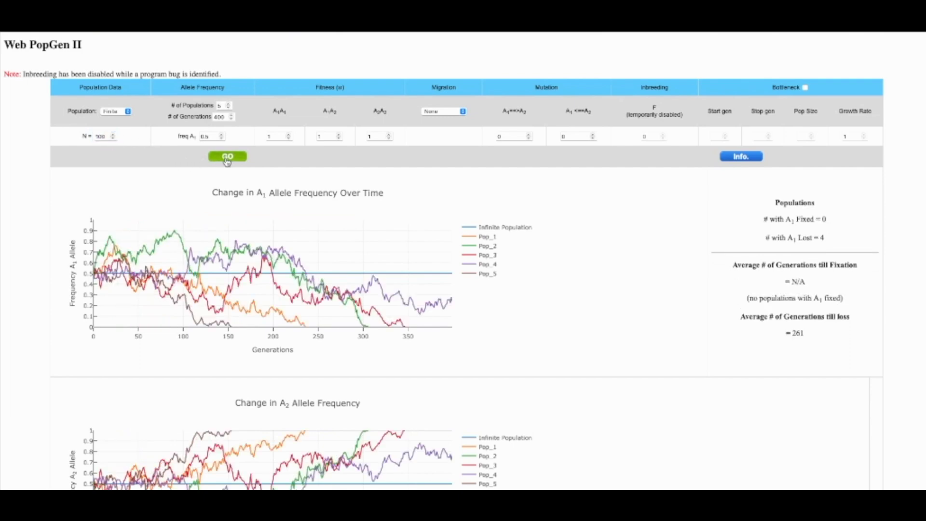
{"action": "left_click", "coordinate": [227, 158]}
{"action": "left_click", "coordinate": [226, 159]}
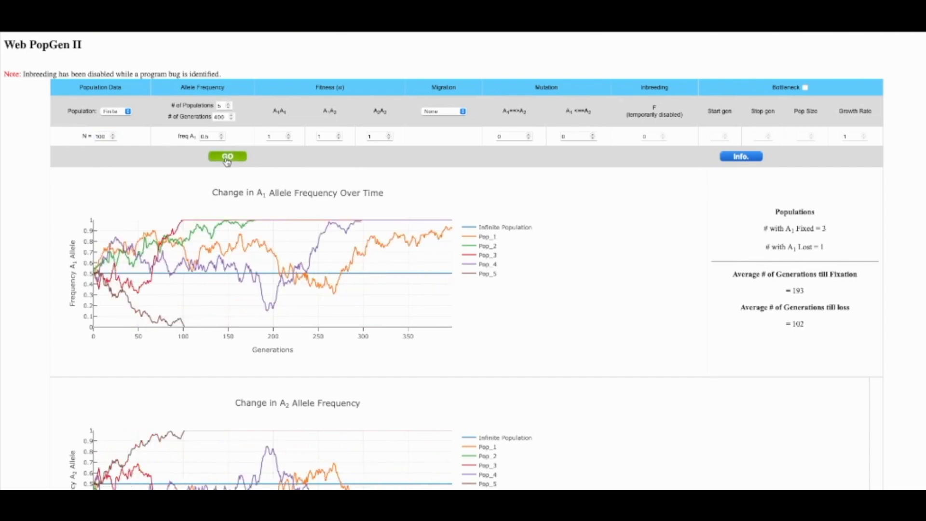
{"action": "left_click", "coordinate": [226, 160]}
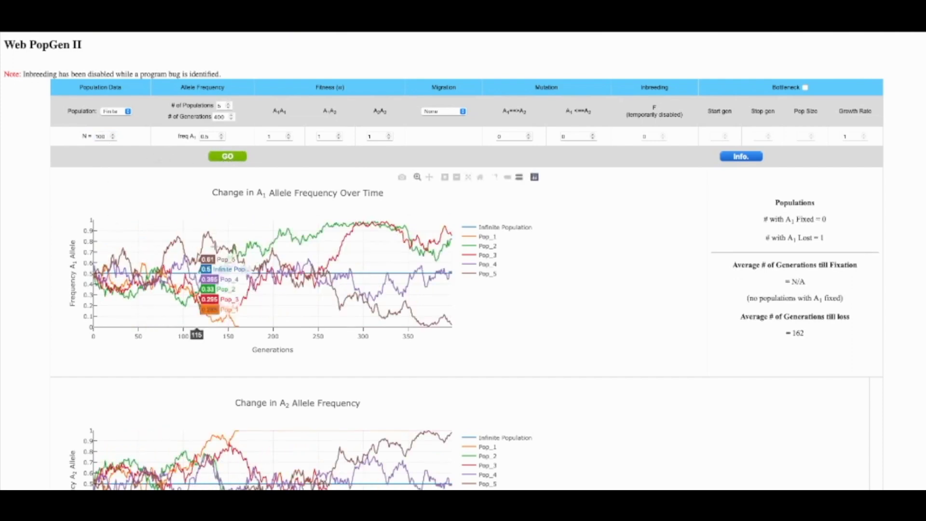
Step: Set N to 70 and run the five-population simulation nine times
{"action": "left_click", "coordinate": [102, 136]}
{"action": "key", "text": "BackSpace"}
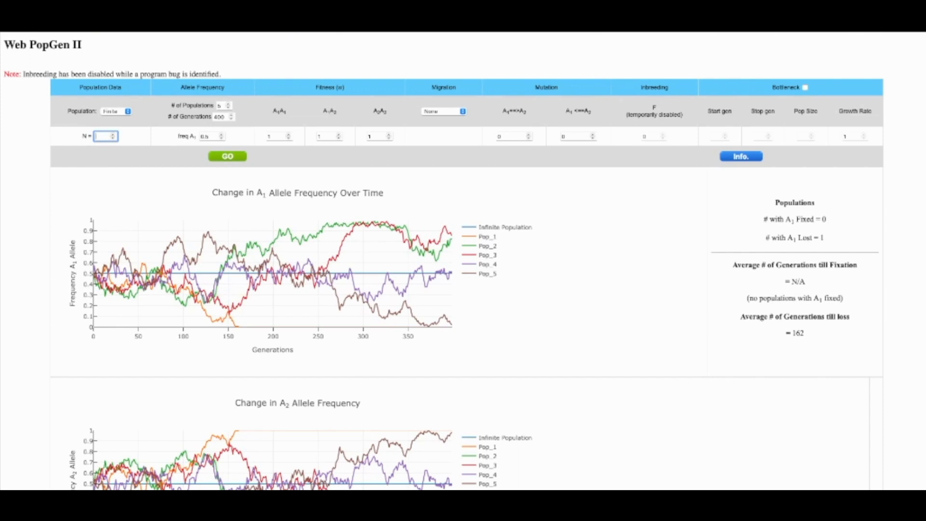
{"action": "type", "text": "70"}
{"action": "left_click", "coordinate": [228, 157]}
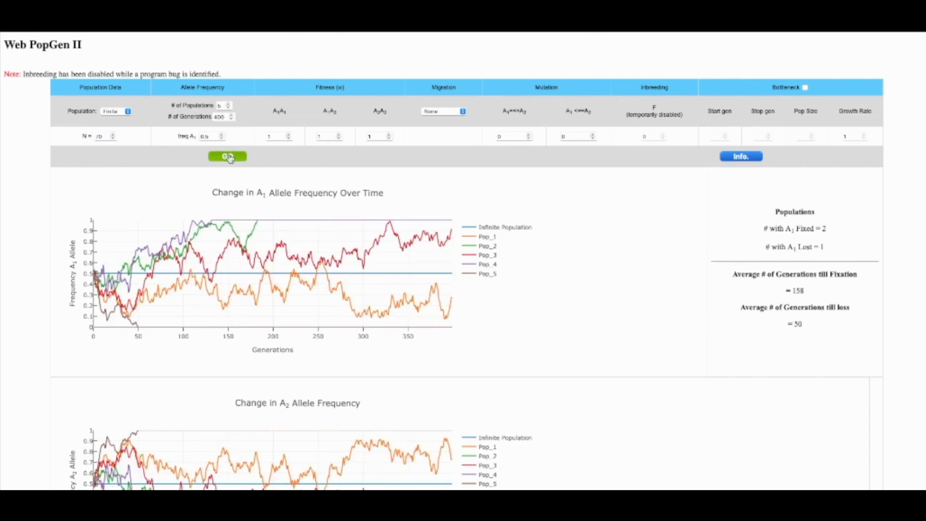
{"action": "left_click", "coordinate": [228, 157]}
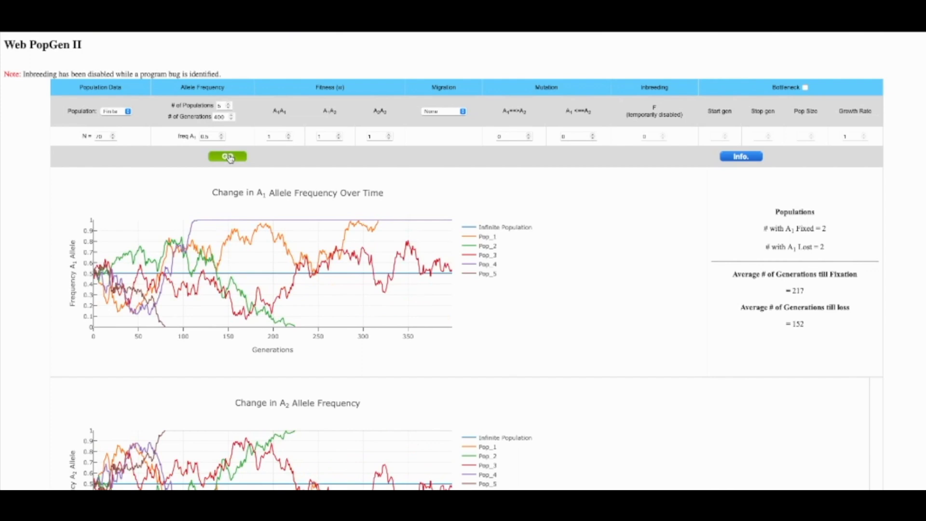
{"action": "left_click", "coordinate": [229, 157]}
{"action": "left_click", "coordinate": [230, 158]}
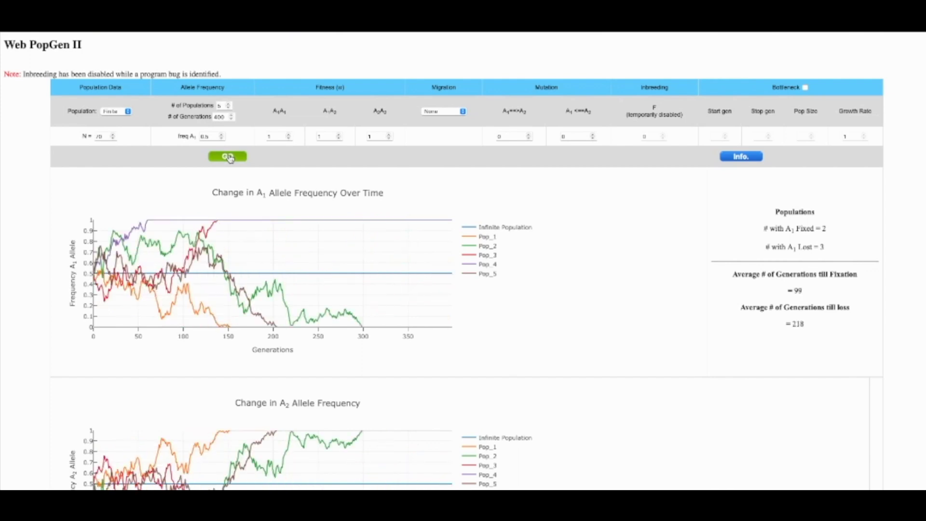
{"action": "left_click", "coordinate": [229, 158]}
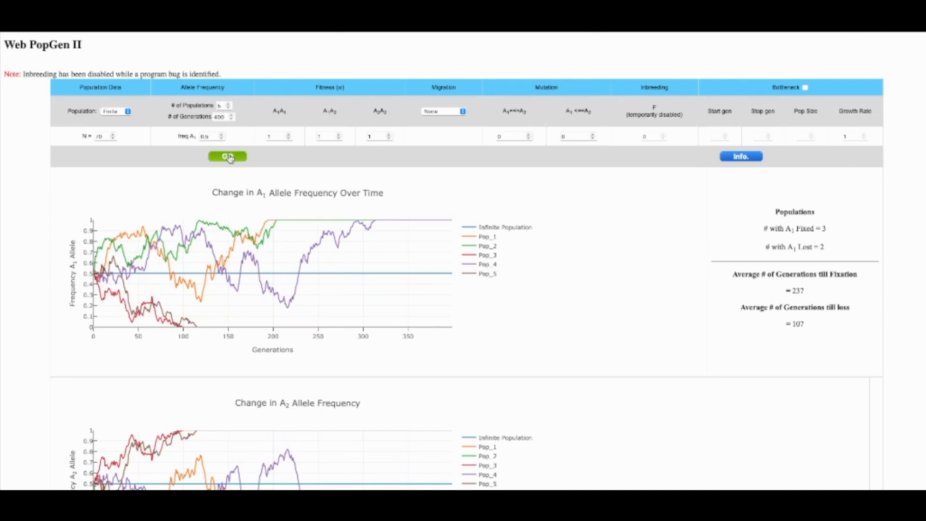
{"action": "left_click", "coordinate": [229, 158]}
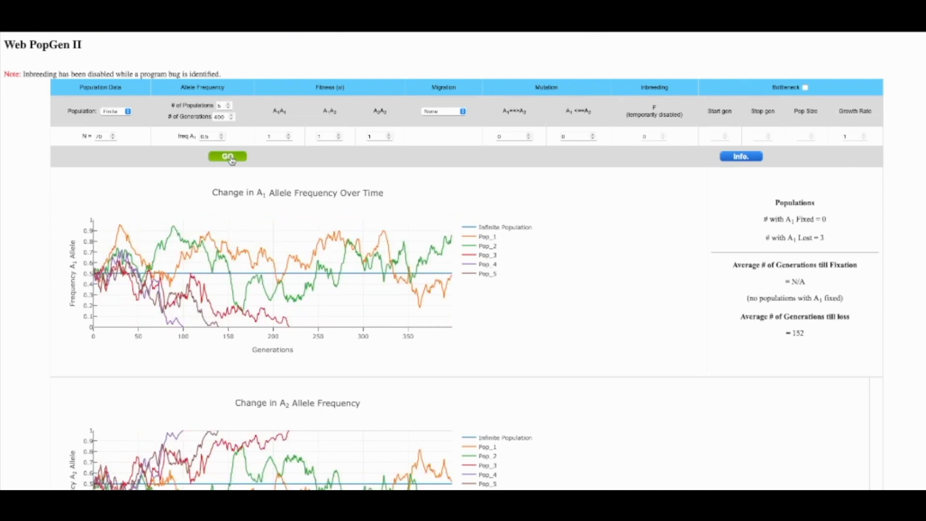
{"action": "left_click", "coordinate": [231, 159]}
{"action": "left_click", "coordinate": [231, 158]}
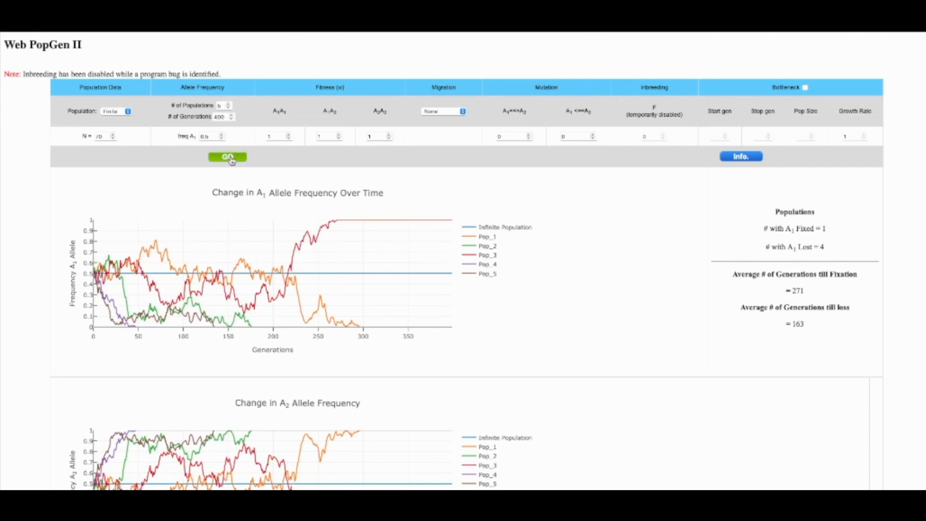
{"action": "left_click", "coordinate": [230, 159]}
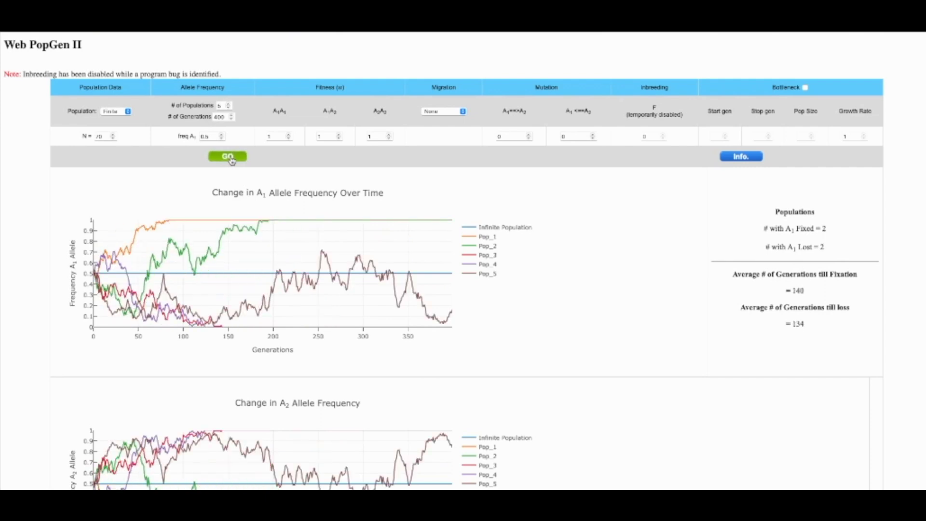
Step: Switch migration to the Island model at rate 0.01 and read the Info page's migration section
{"action": "left_click", "coordinate": [463, 112]}
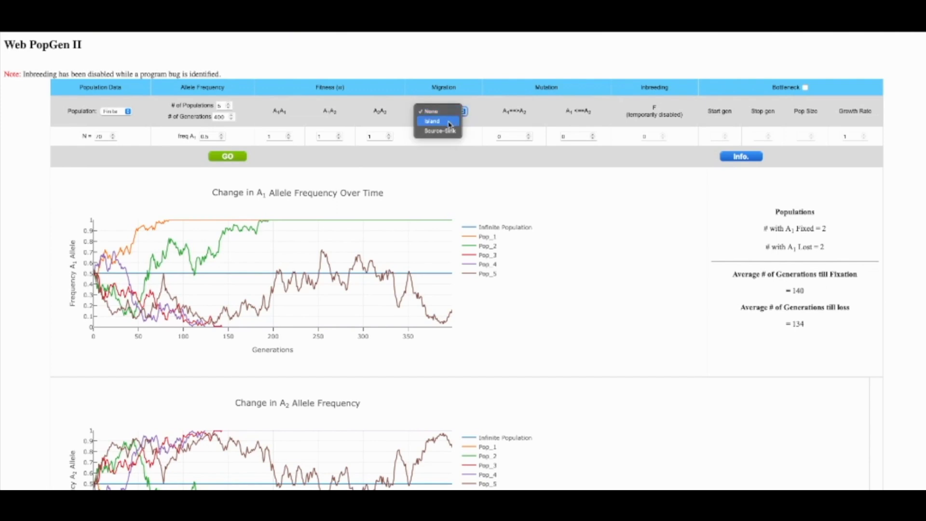
{"action": "left_click", "coordinate": [451, 122]}
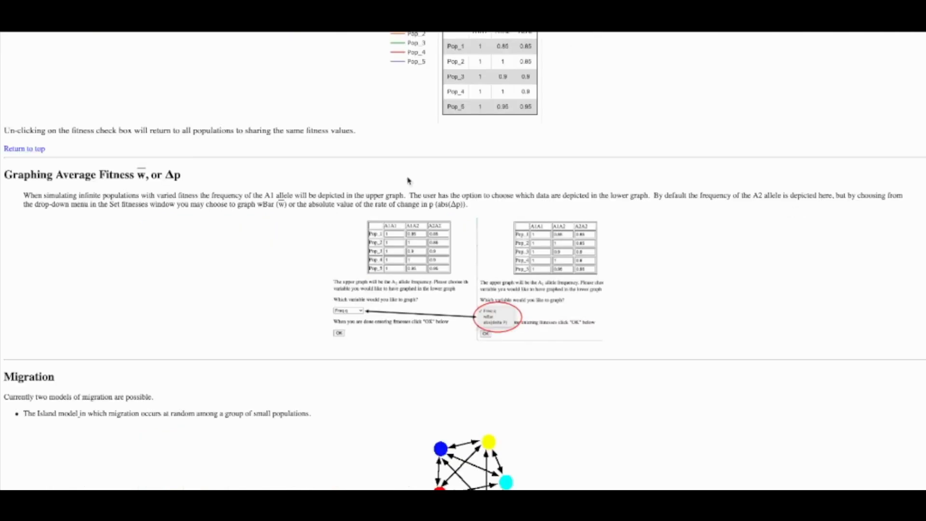
{"action": "scroll", "coordinate": [409, 181], "scroll_direction": "down", "scroll_amount": 1}
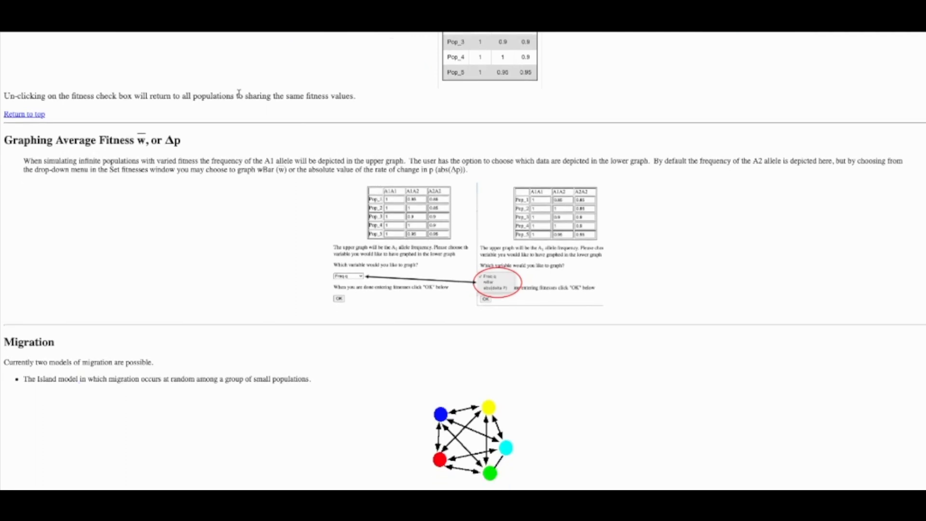
{"action": "scroll", "coordinate": [169, 163], "scroll_direction": "down", "scroll_amount": 4}
{"action": "scroll", "coordinate": [170, 167], "scroll_direction": "down", "scroll_amount": 2}
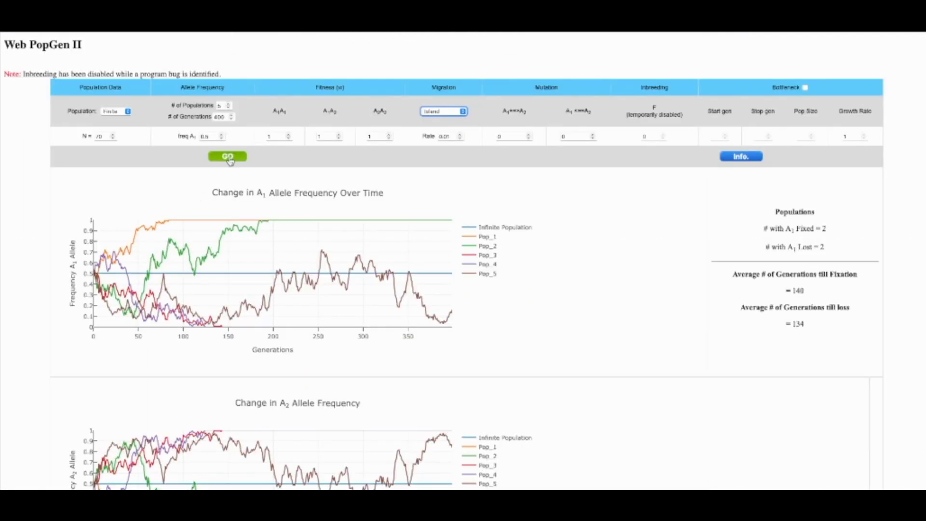
Step: Run the island-migration simulation four times at the current population size
{"action": "left_click", "coordinate": [228, 157]}
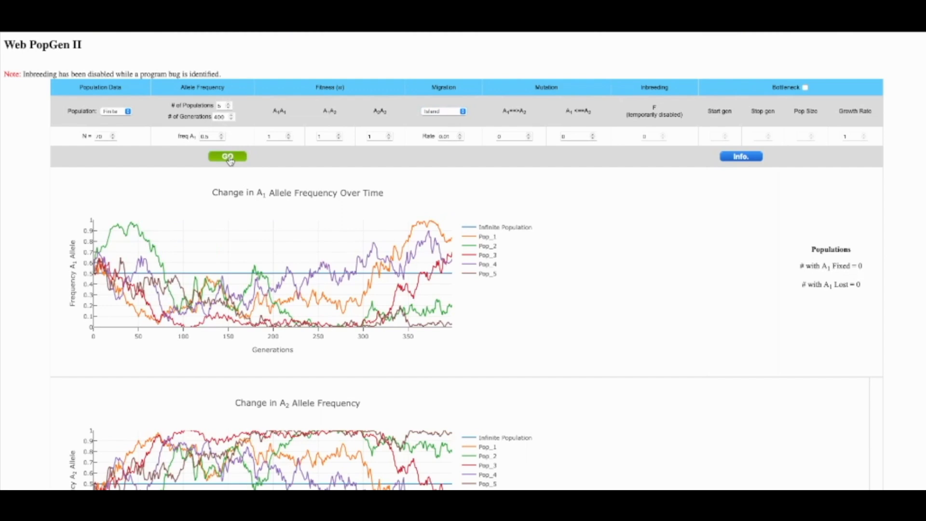
{"action": "left_click", "coordinate": [228, 157]}
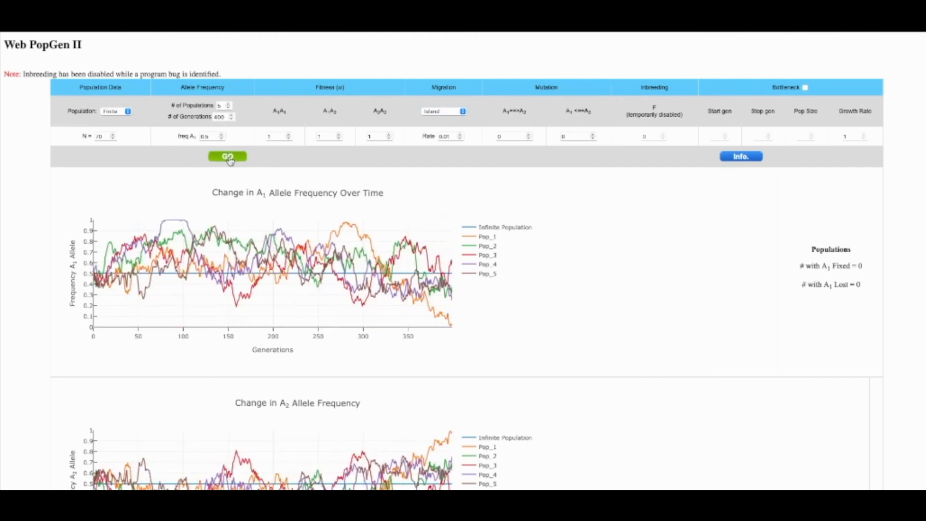
{"action": "left_click", "coordinate": [228, 157]}
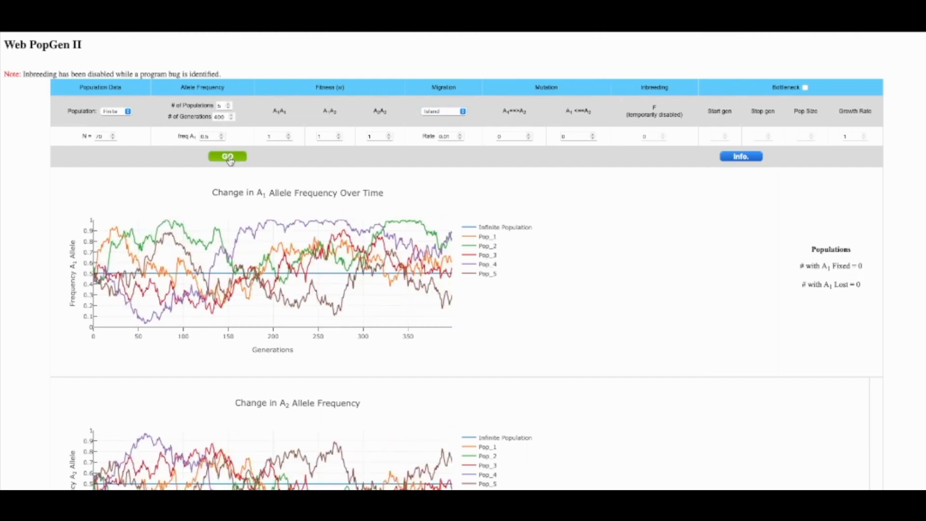
{"action": "left_click", "coordinate": [228, 158]}
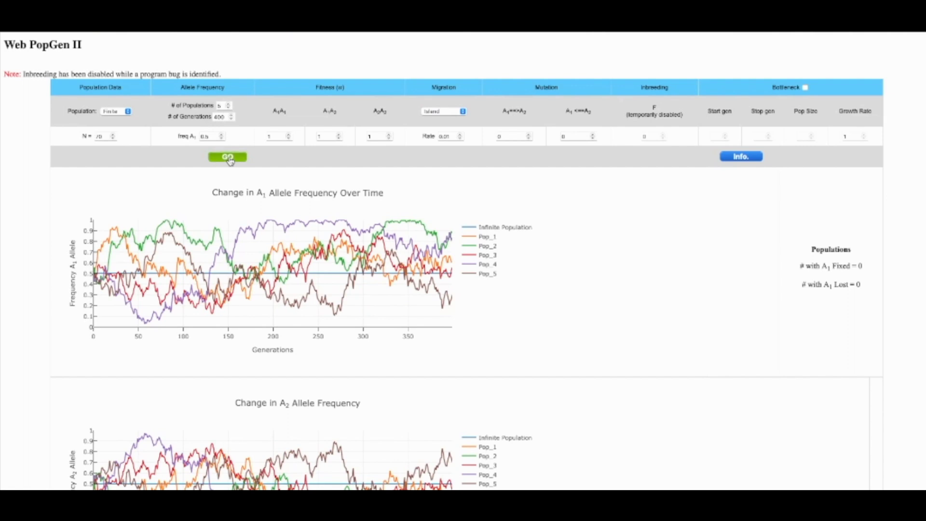
Step: Change population size N to 20 and run the island-migration simulation four times
{"action": "left_click", "coordinate": [100, 137]}
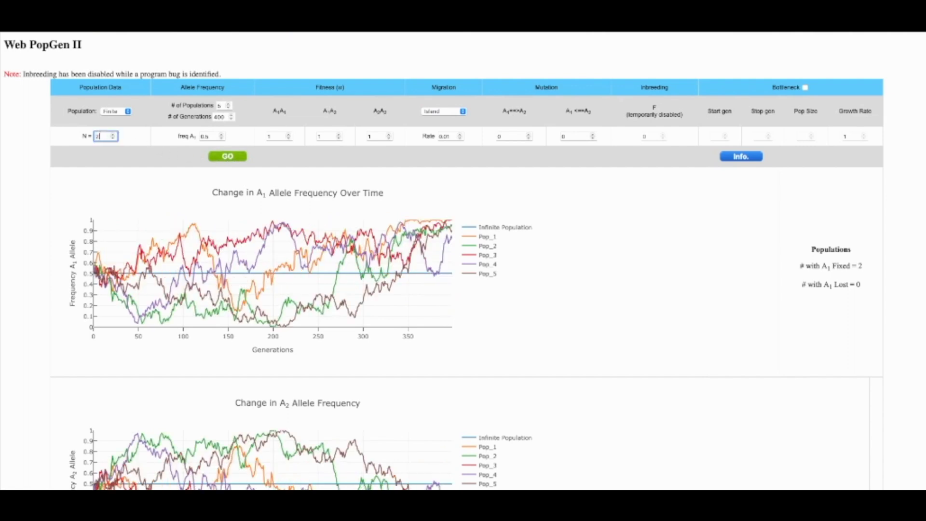
{"action": "left_click", "coordinate": [228, 158]}
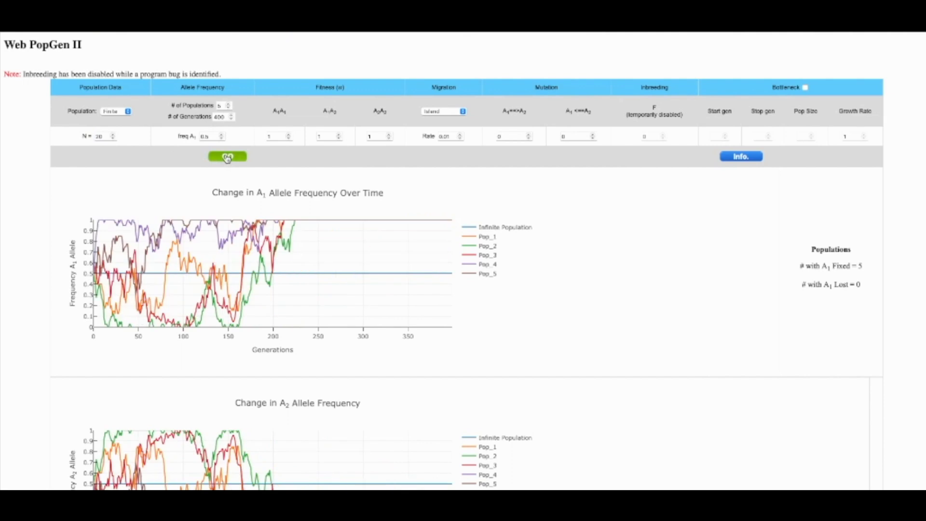
{"action": "left_click", "coordinate": [228, 157]}
{"action": "left_click", "coordinate": [228, 158]}
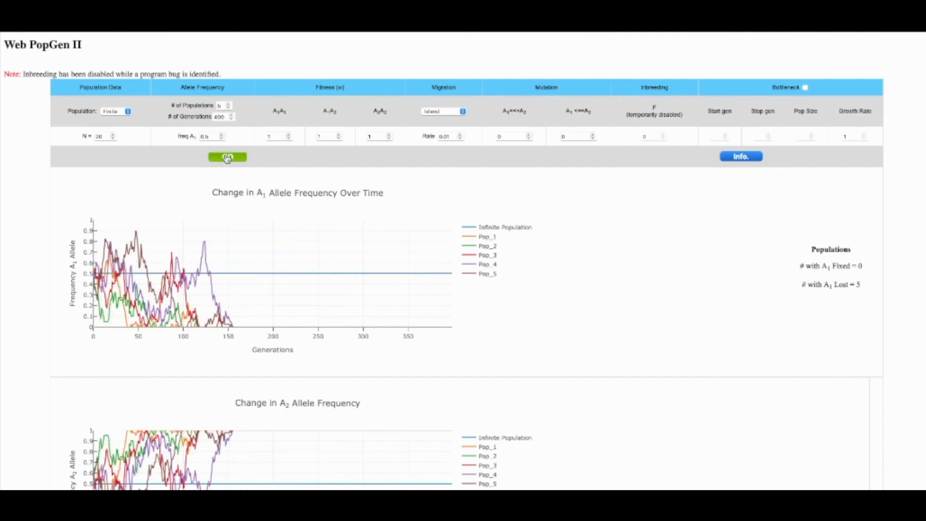
{"action": "left_click", "coordinate": [228, 158]}
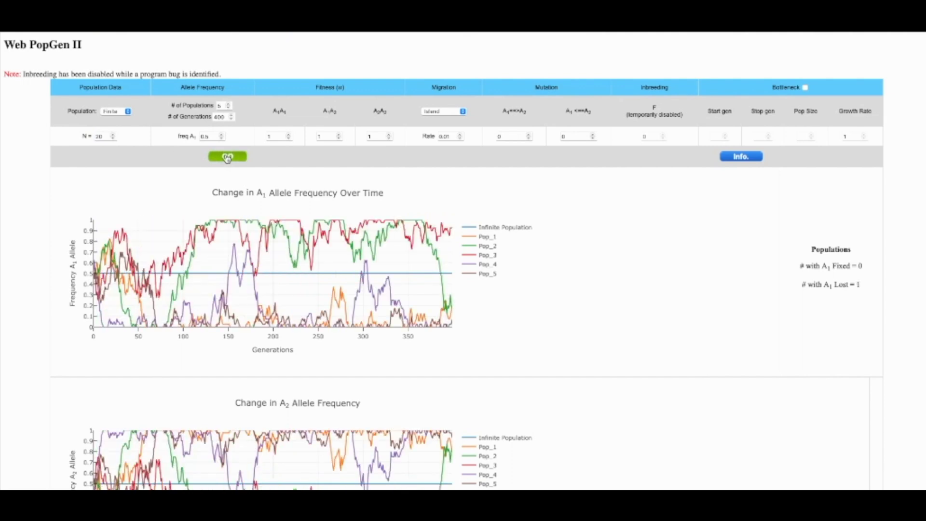
Step: Change population size N to 30 and run the island-migration simulation three times
{"action": "left_click", "coordinate": [101, 138]}
{"action": "key", "text": "BackSpace"}
{"action": "type", "text": "3"}
{"action": "left_click", "coordinate": [218, 158]}
{"action": "left_click", "coordinate": [218, 157]}
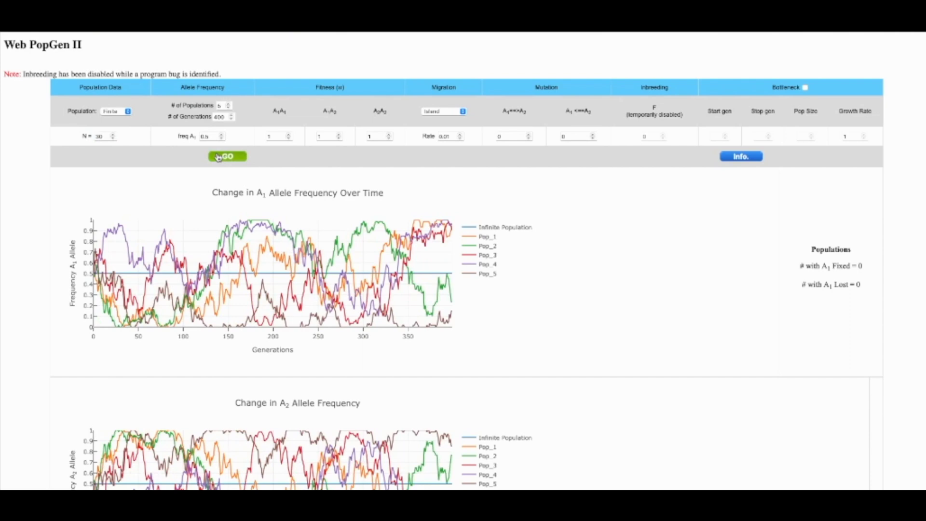
{"action": "left_click", "coordinate": [219, 157]}
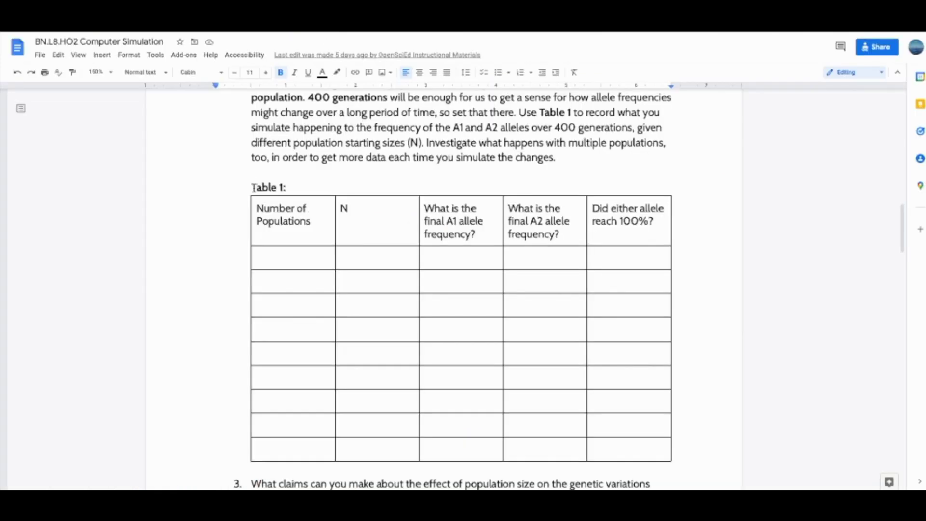
{"action": "scroll", "coordinate": [390, 211], "scroll_direction": "down", "scroll_amount": 6}
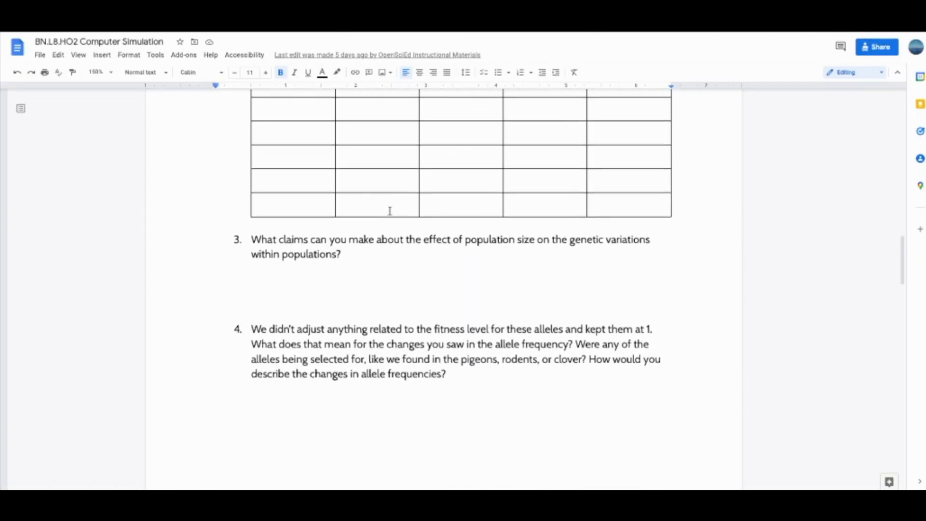
Step: Scroll the worksheet through Table 1 and questions 3 and 4 on population size and fitness
{"action": "scroll", "coordinate": [390, 211], "scroll_direction": "down", "scroll_amount": 1}
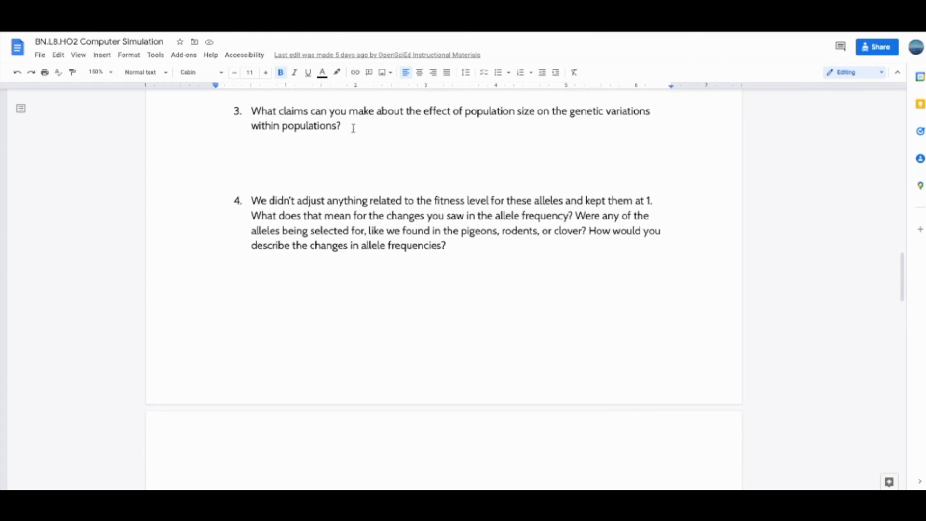
{"action": "scroll", "coordinate": [358, 134], "scroll_direction": "down", "scroll_amount": 1}
{"action": "scroll", "coordinate": [358, 134], "scroll_direction": "up", "scroll_amount": 5}
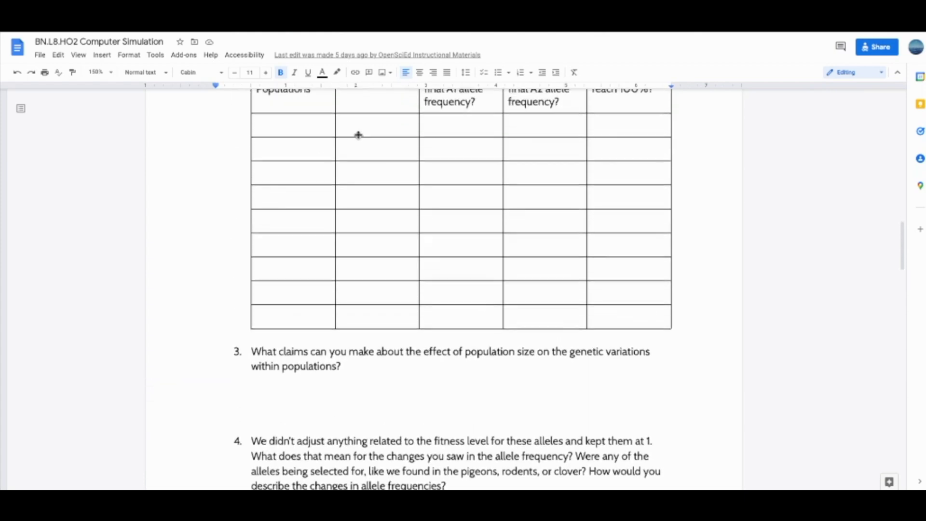
{"action": "scroll", "coordinate": [358, 135], "scroll_direction": "down", "scroll_amount": 7}
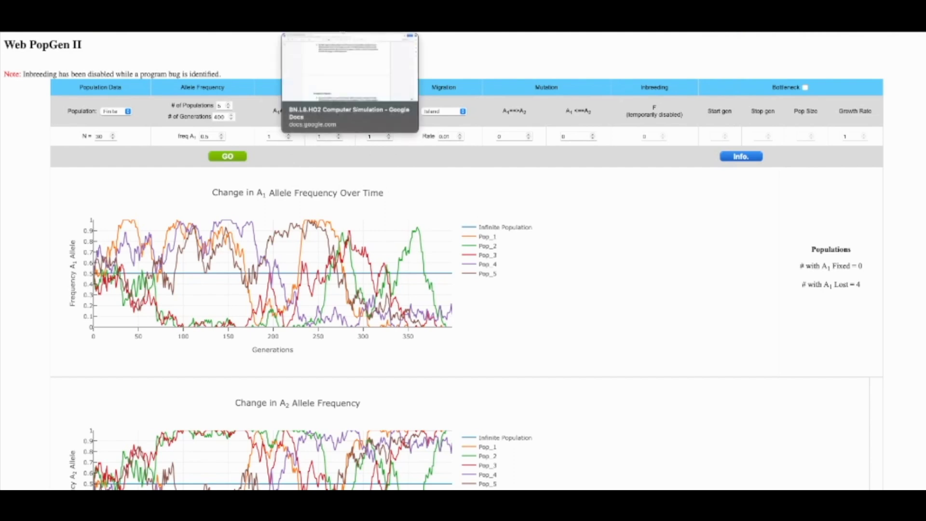
Step: Return to the HO2 worksheet and scroll past Table 2 down to questions 6–9
{"action": "left_click", "coordinate": [348, 29]}
{"action": "scroll", "coordinate": [313, 176], "scroll_direction": "down", "scroll_amount": 6}
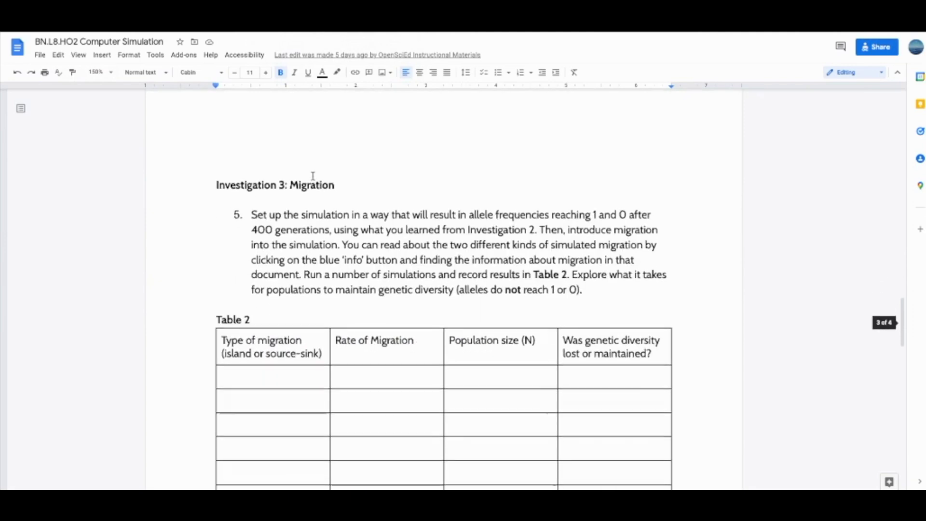
{"action": "scroll", "coordinate": [312, 176], "scroll_direction": "down", "scroll_amount": 1}
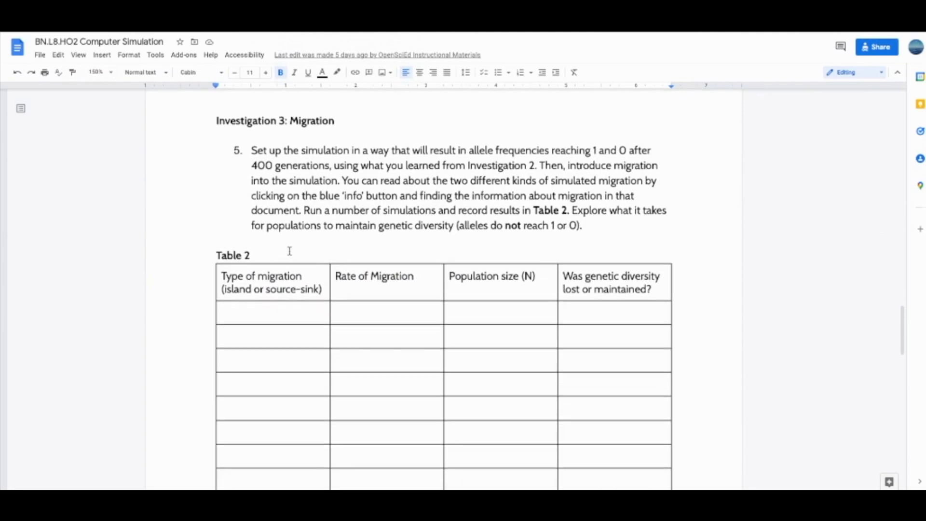
{"action": "scroll", "coordinate": [328, 259], "scroll_direction": "down", "scroll_amount": 1}
{"action": "scroll", "coordinate": [328, 259], "scroll_direction": "down", "scroll_amount": 9}
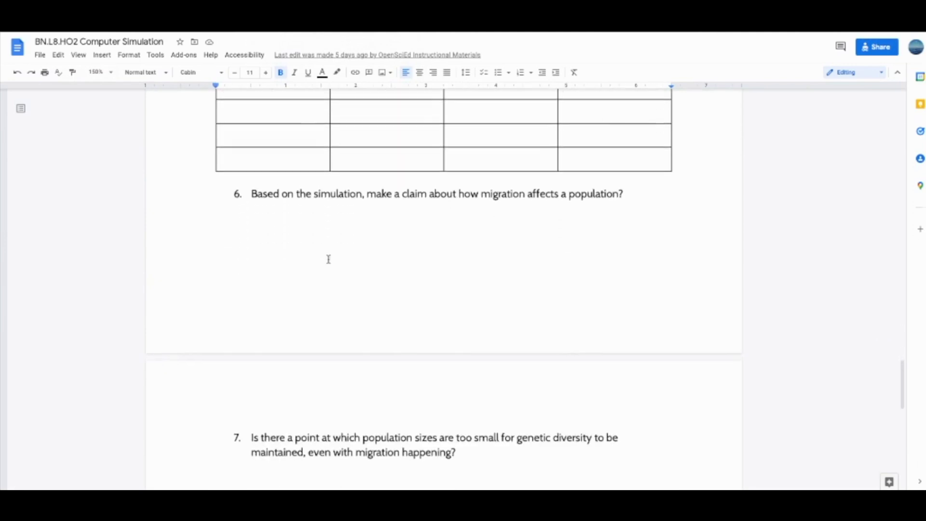
{"action": "scroll", "coordinate": [329, 259], "scroll_direction": "down", "scroll_amount": 8}
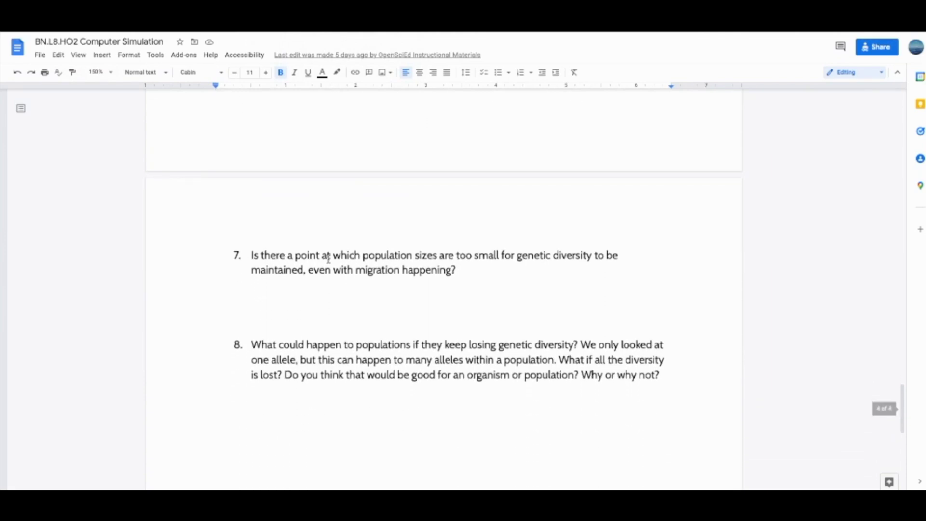
{"action": "scroll", "coordinate": [328, 259], "scroll_direction": "down", "scroll_amount": 5}
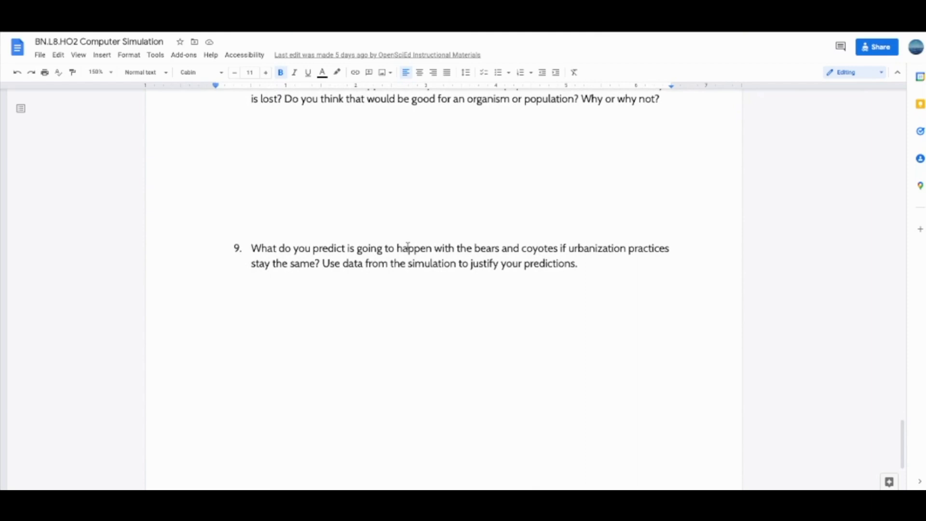
{"action": "scroll", "coordinate": [408, 246], "scroll_direction": "down", "scroll_amount": 2}
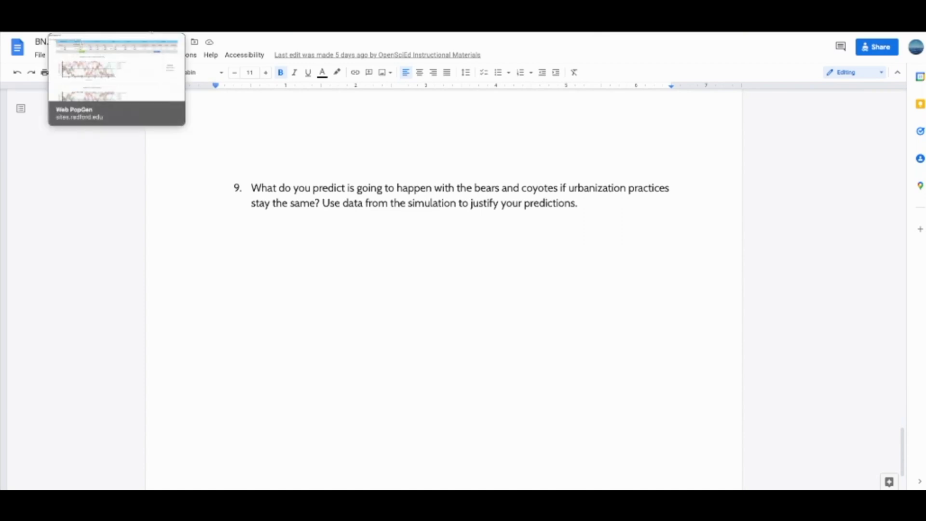
{"action": "left_click", "coordinate": [96, 29]}
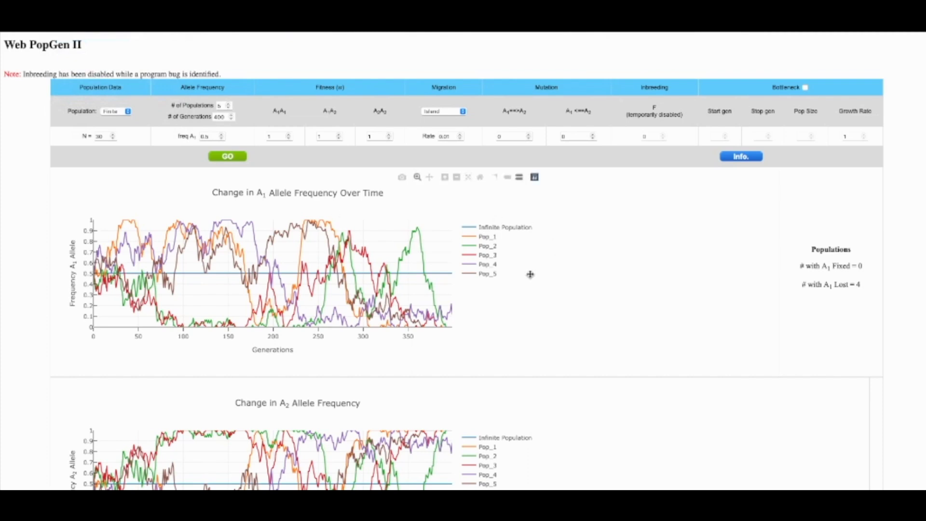
{"action": "scroll", "coordinate": [482, 305], "scroll_direction": "down", "scroll_amount": 2}
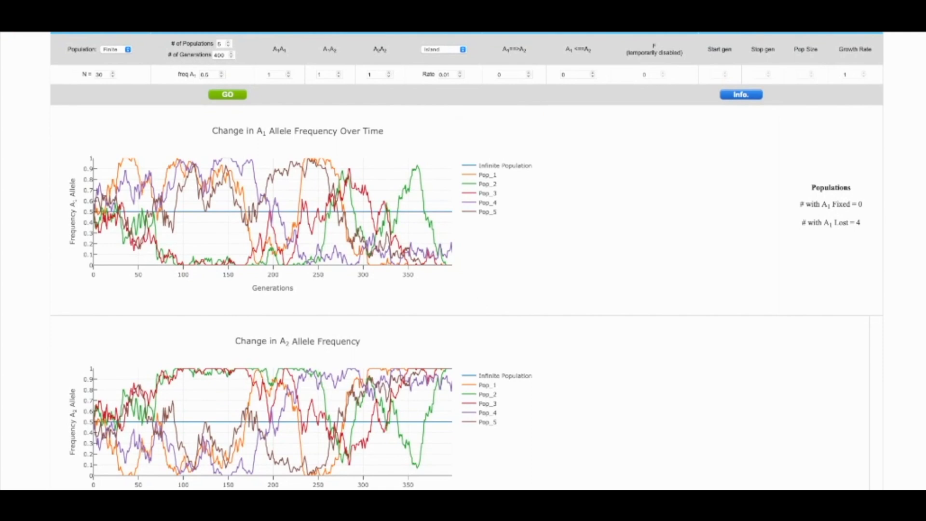
{"action": "key", "text": "alt+Tab"}
{"action": "scroll", "coordinate": [376, 217], "scroll_direction": "down", "scroll_amount": 3}
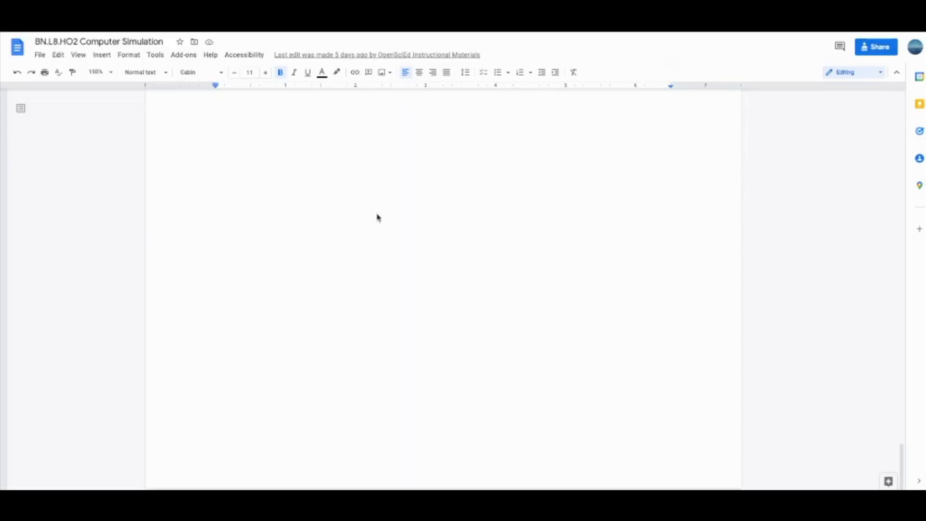
{"action": "scroll", "coordinate": [377, 217], "scroll_direction": "up", "scroll_amount": 8}
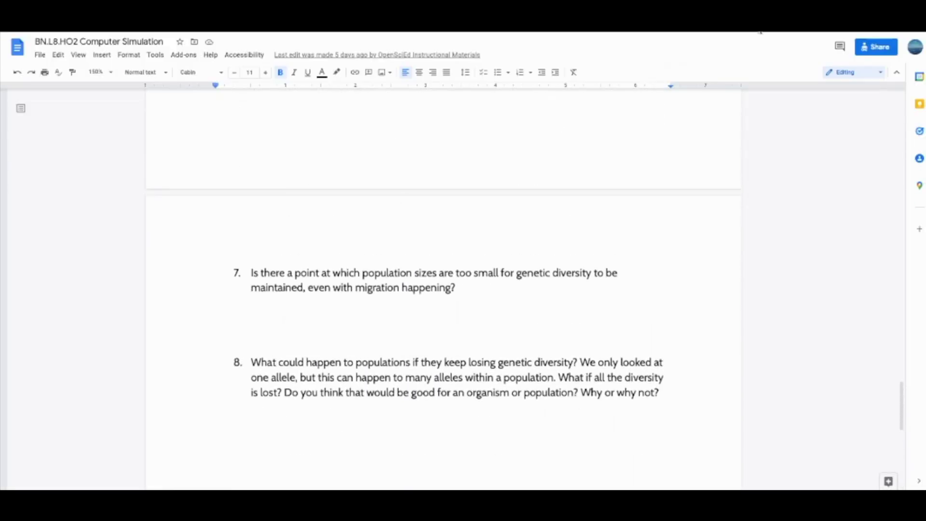
{"action": "key", "text": "ctrl+Tab"}
Step: Scroll the BN.L8.TREF sample key through completed Table 1 and its green answers to Table 2
{"action": "scroll", "coordinate": [474, 234], "scroll_direction": "up", "scroll_amount": 20}
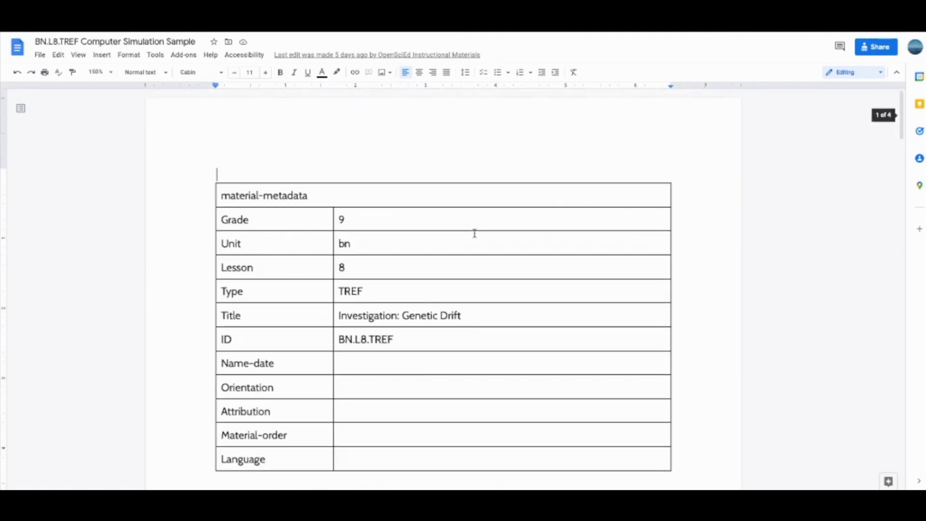
{"action": "scroll", "coordinate": [475, 233], "scroll_direction": "down", "scroll_amount": 10}
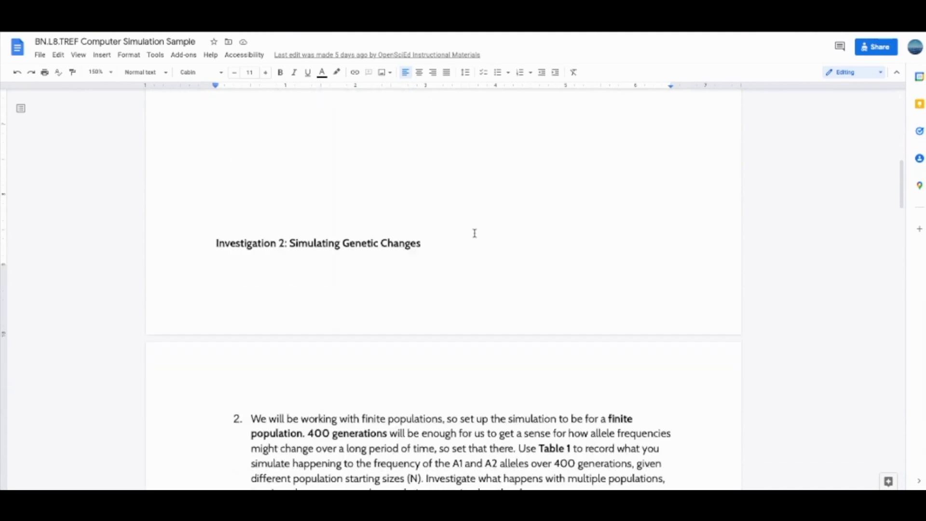
{"action": "scroll", "coordinate": [474, 233], "scroll_direction": "down", "scroll_amount": 6}
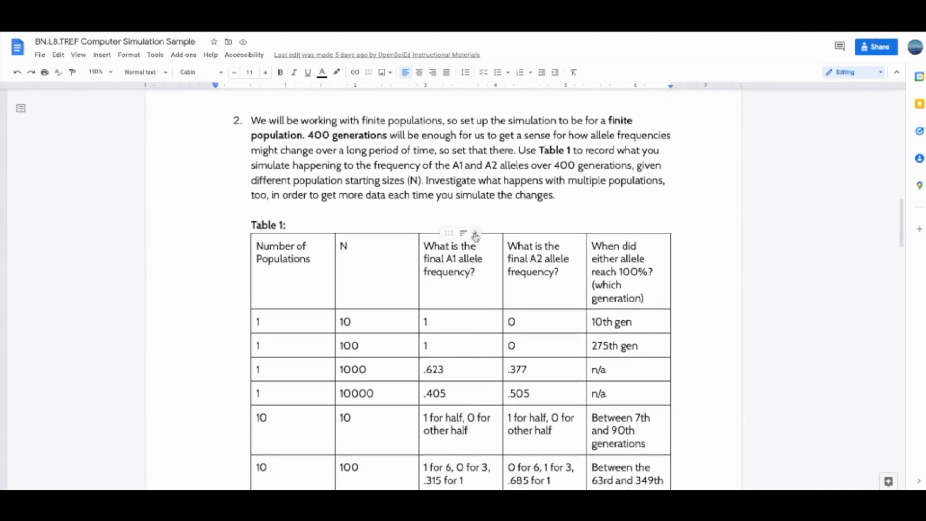
{"action": "scroll", "coordinate": [476, 236], "scroll_direction": "down", "scroll_amount": 1}
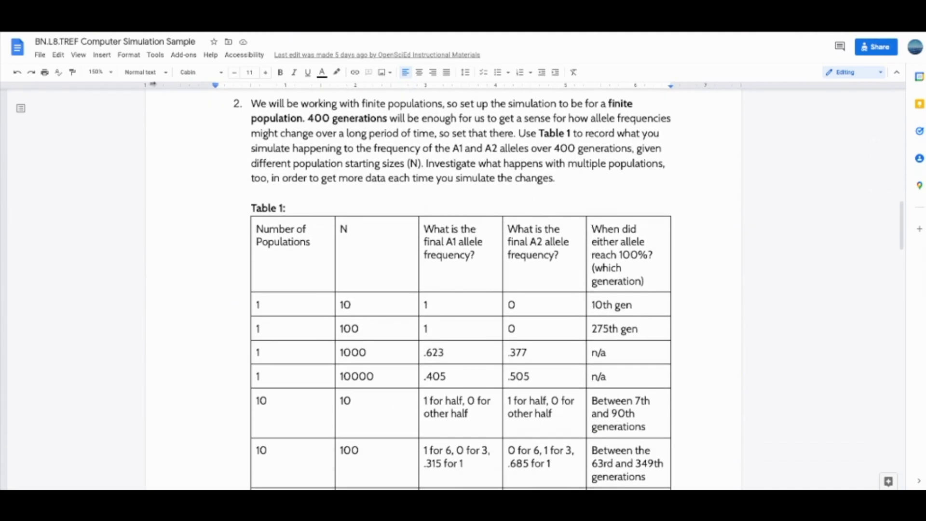
{"action": "scroll", "coordinate": [387, 177], "scroll_direction": "down", "scroll_amount": 4}
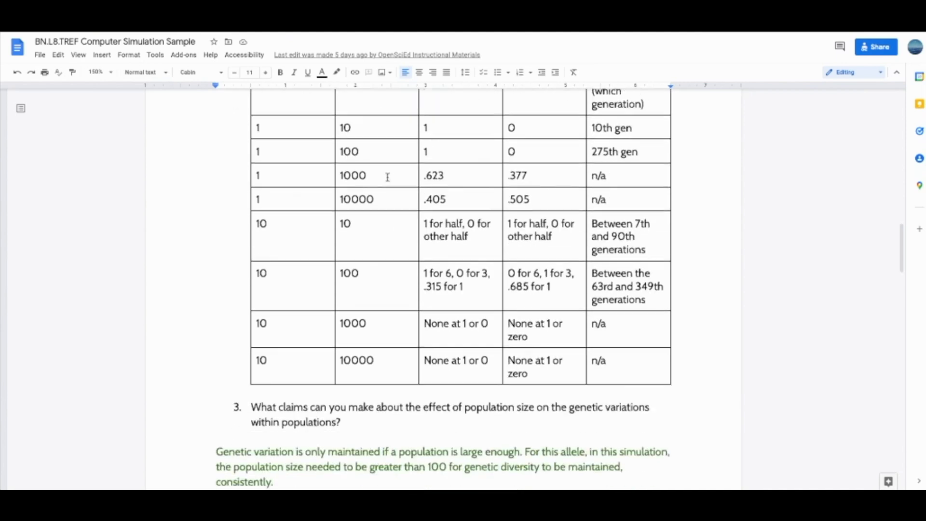
{"action": "scroll", "coordinate": [387, 177], "scroll_direction": "down", "scroll_amount": 5}
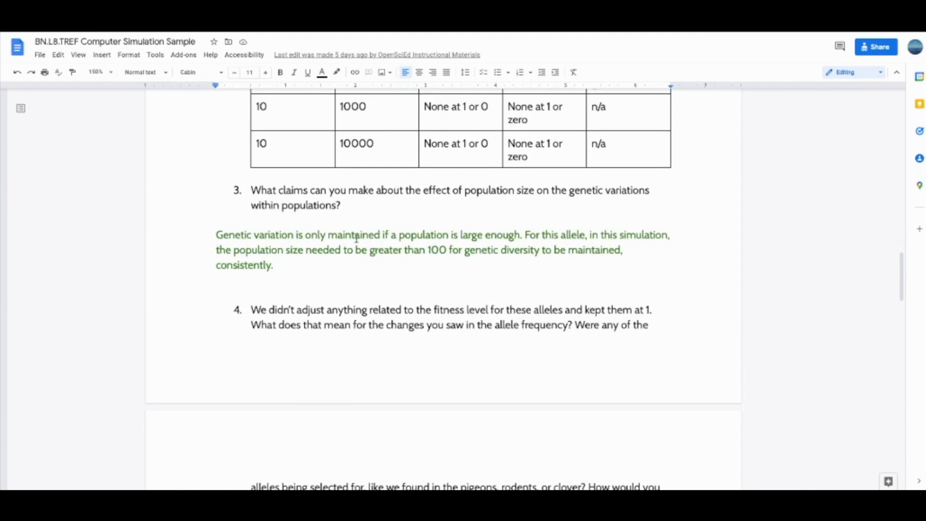
{"action": "scroll", "coordinate": [356, 238], "scroll_direction": "down", "scroll_amount": 6}
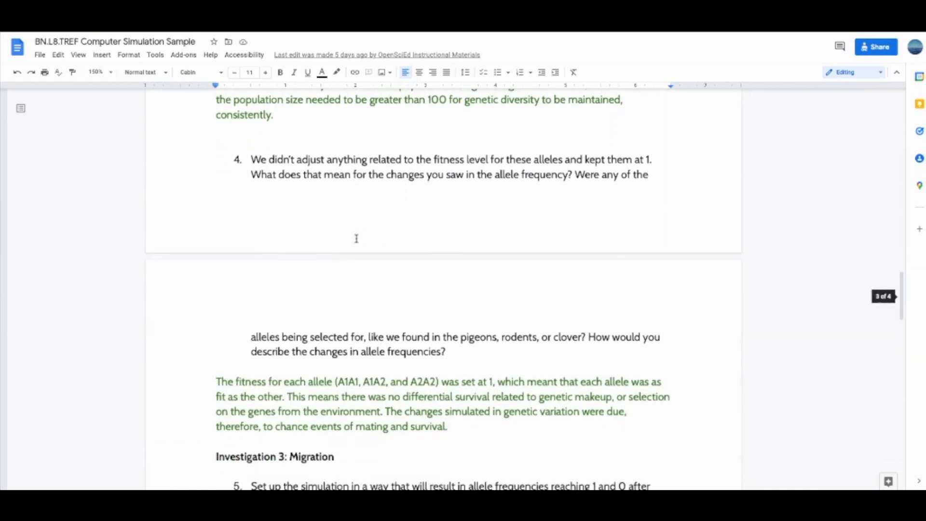
{"action": "scroll", "coordinate": [357, 238], "scroll_direction": "down", "scroll_amount": 1}
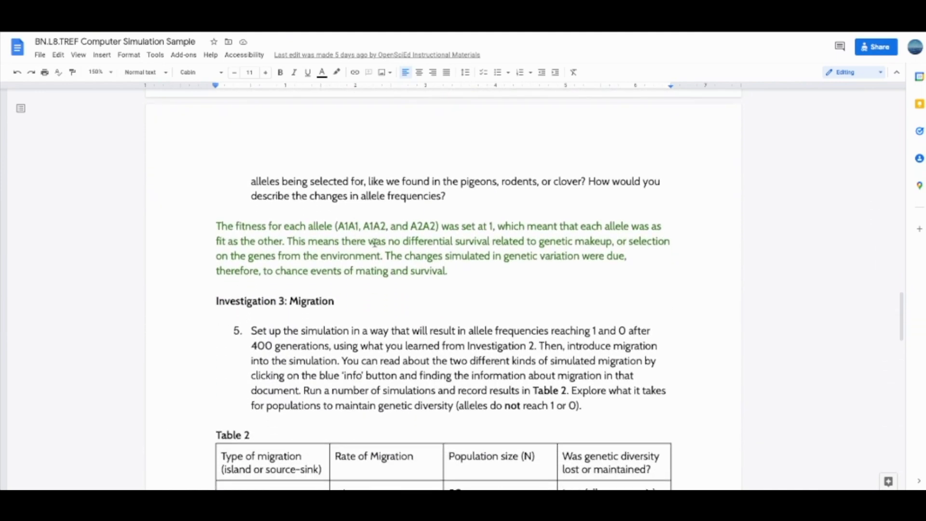
{"action": "scroll", "coordinate": [375, 242], "scroll_direction": "down", "scroll_amount": 5}
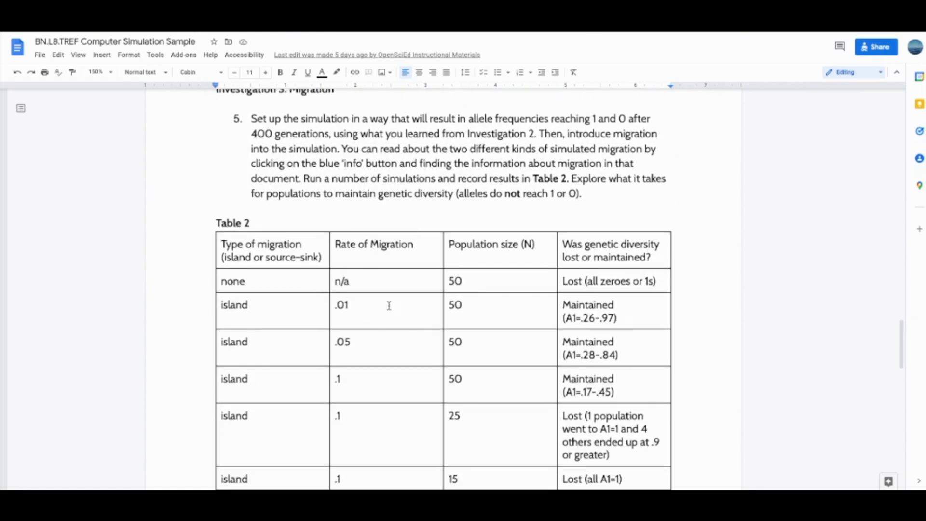
Step: Scroll past Table 2's migration rows to question 6's green answer on maintaining diversity
{"action": "scroll", "coordinate": [389, 306], "scroll_direction": "down", "scroll_amount": 2}
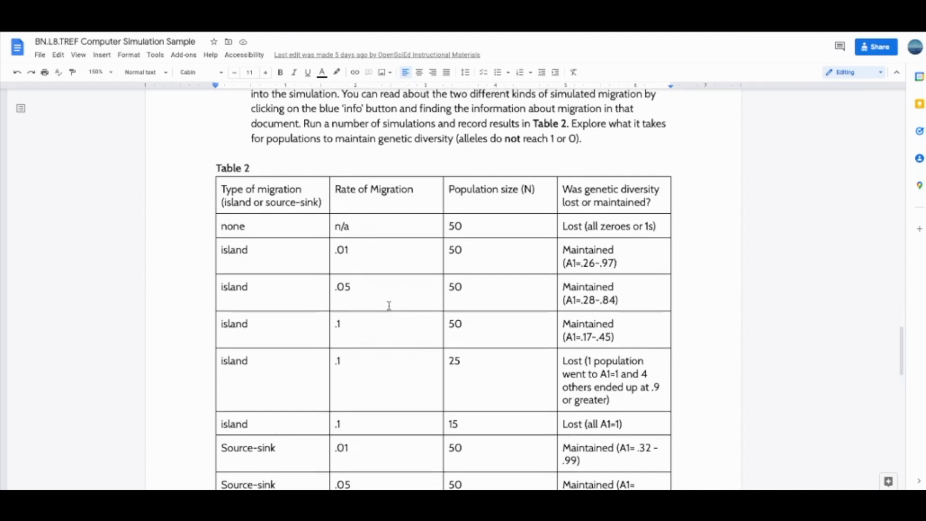
{"action": "scroll", "coordinate": [388, 306], "scroll_direction": "down", "scroll_amount": 2}
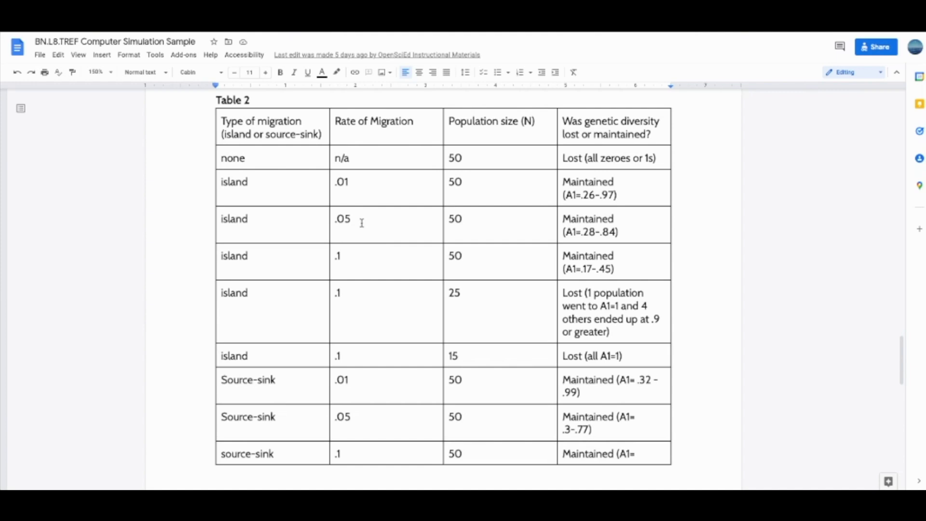
{"action": "scroll", "coordinate": [381, 237], "scroll_direction": "down", "scroll_amount": 2}
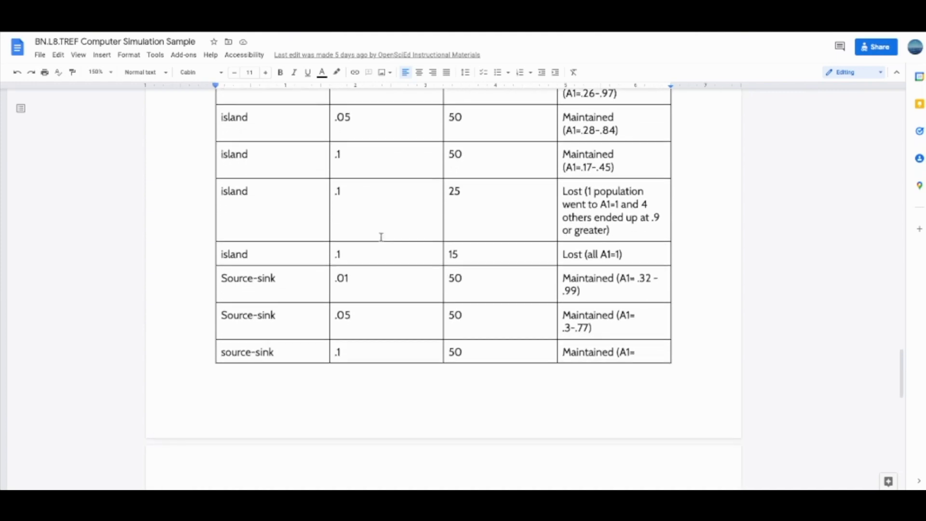
{"action": "scroll", "coordinate": [381, 236], "scroll_direction": "down", "scroll_amount": 4}
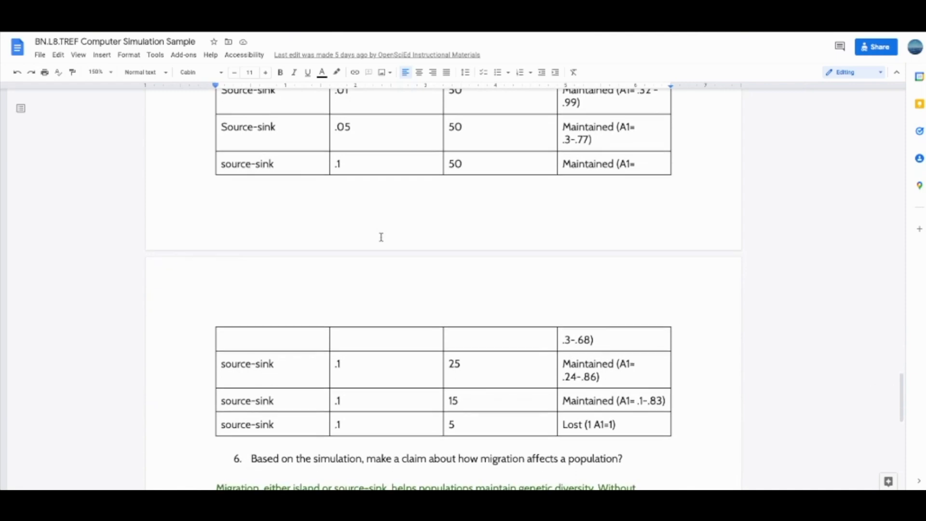
{"action": "scroll", "coordinate": [381, 237], "scroll_direction": "down", "scroll_amount": 1}
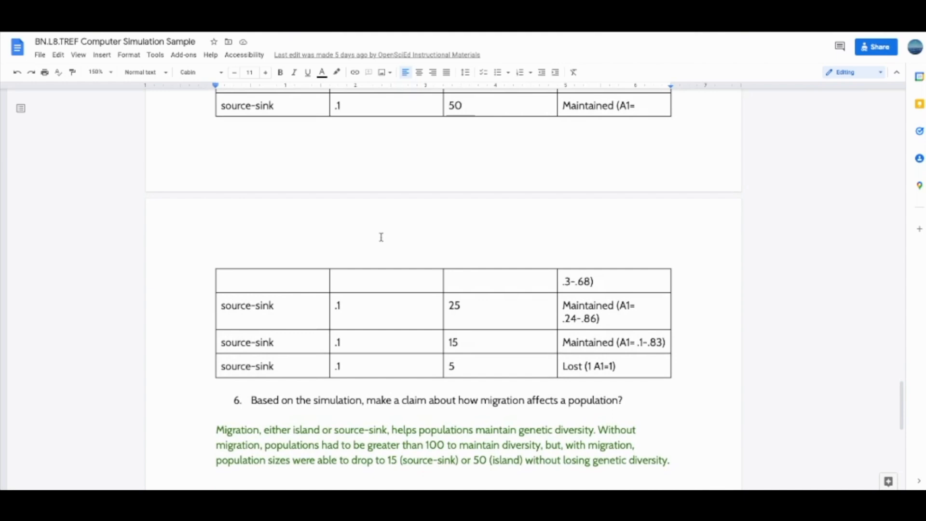
Step: Glance back at Table 2, then scroll to the sample answers for questions 7, 8 and 9
{"action": "scroll", "coordinate": [382, 237], "scroll_direction": "up", "scroll_amount": 8}
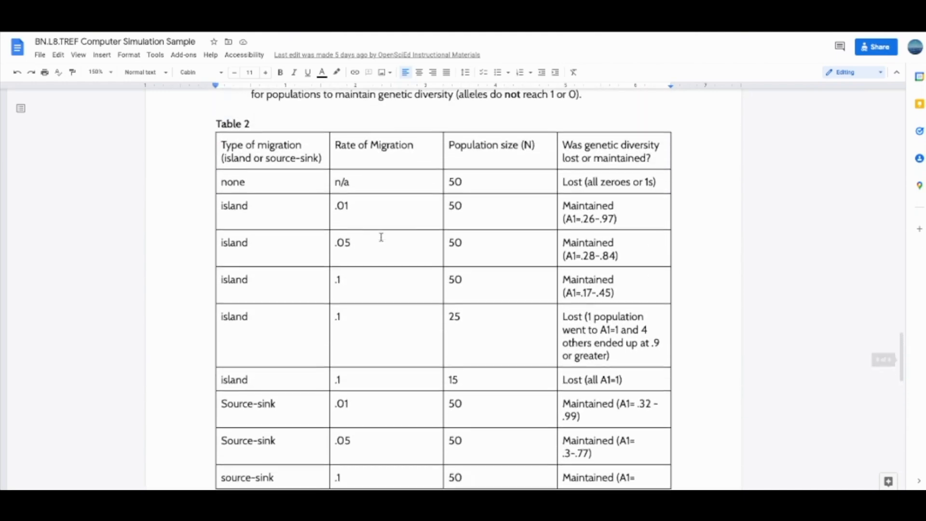
{"action": "scroll", "coordinate": [381, 236], "scroll_direction": "up", "scroll_amount": 2}
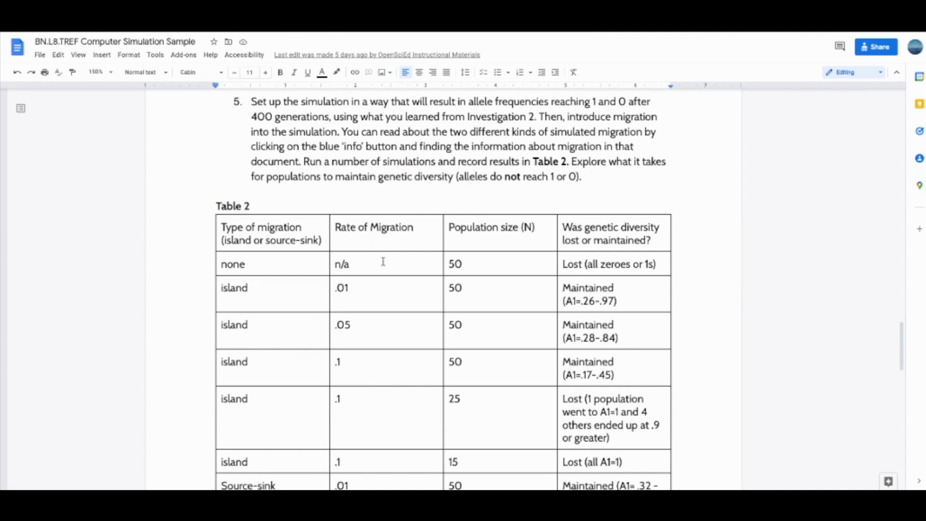
{"action": "scroll", "coordinate": [384, 264], "scroll_direction": "down", "scroll_amount": 10}
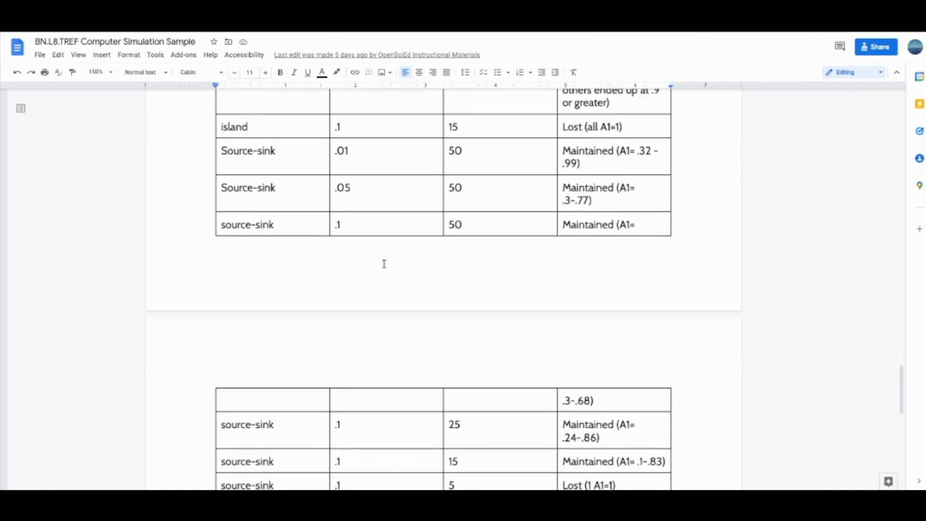
{"action": "scroll", "coordinate": [384, 264], "scroll_direction": "down", "scroll_amount": 6}
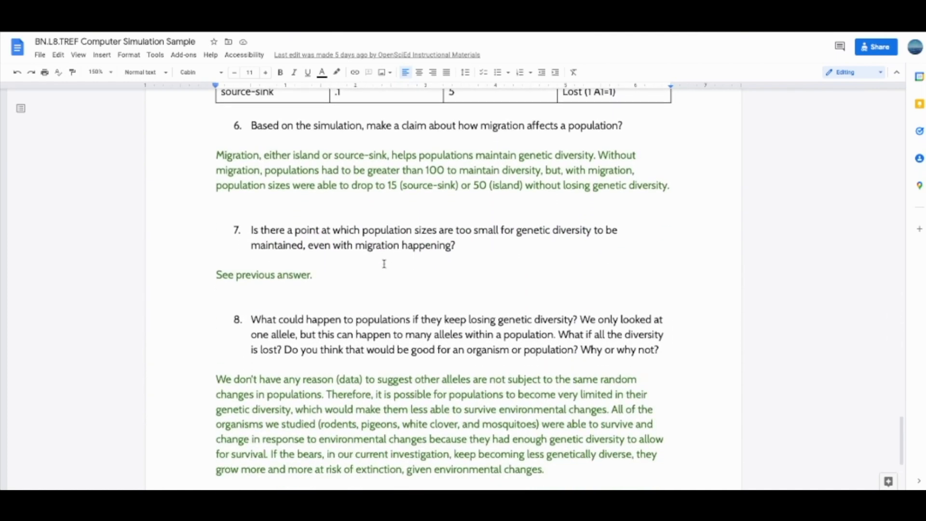
{"action": "scroll", "coordinate": [384, 264], "scroll_direction": "down", "scroll_amount": 1}
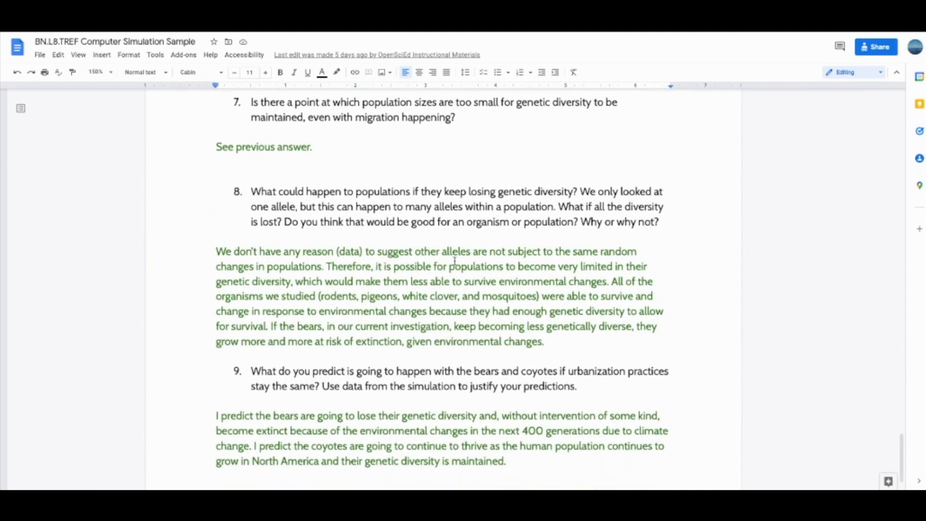
{"action": "scroll", "coordinate": [391, 264], "scroll_direction": "down", "scroll_amount": 1}
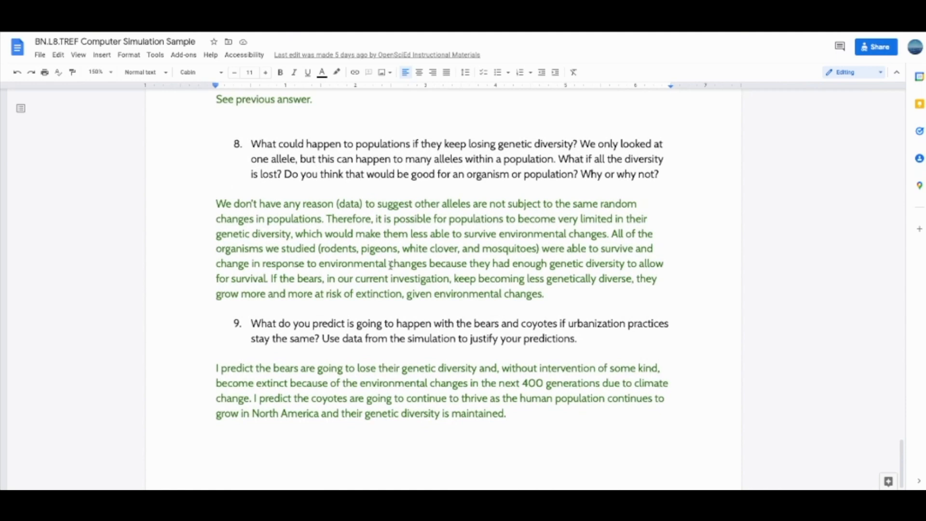